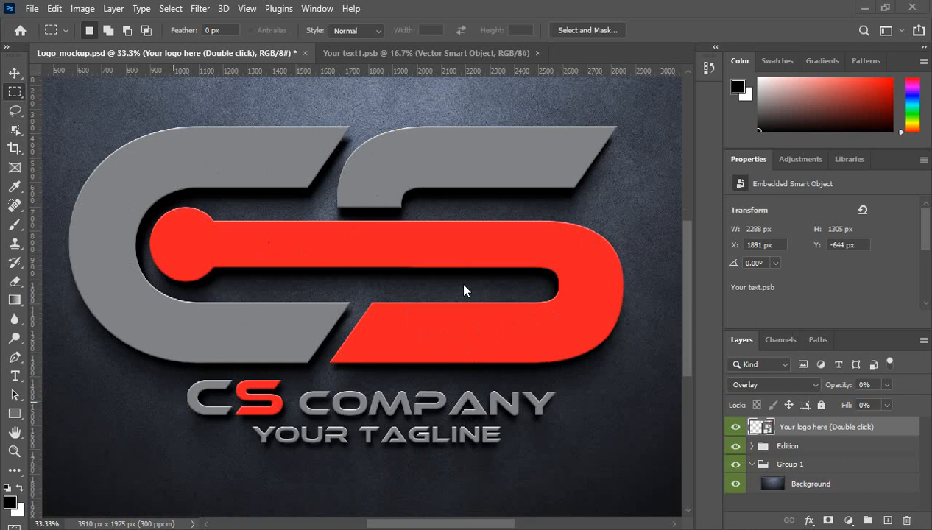
Switch to Illustrator and delete the entire existing CS logo, including its company name and tagline.
scroll(505, 335, up, 2)
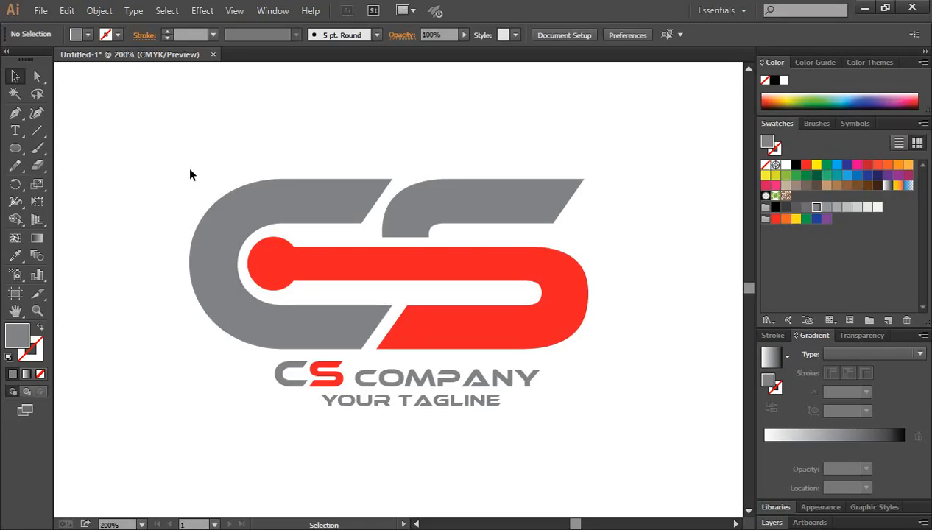
drag(152, 138, 654, 393)
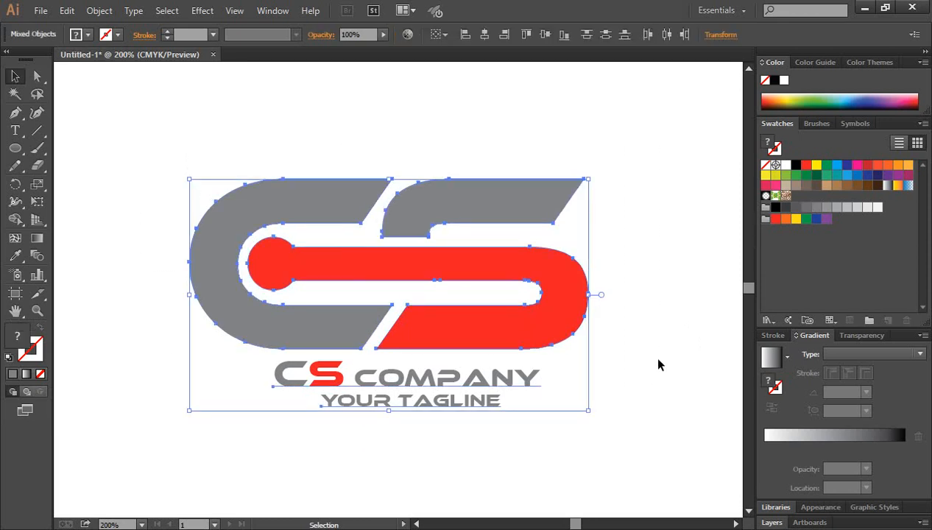
click(659, 341)
drag(175, 150, 638, 401)
click(655, 380)
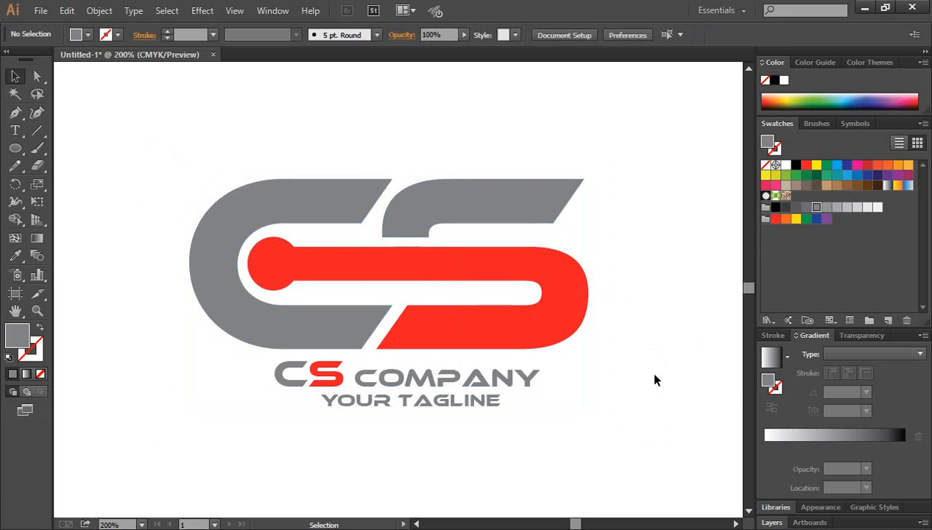
drag(159, 148, 651, 436)
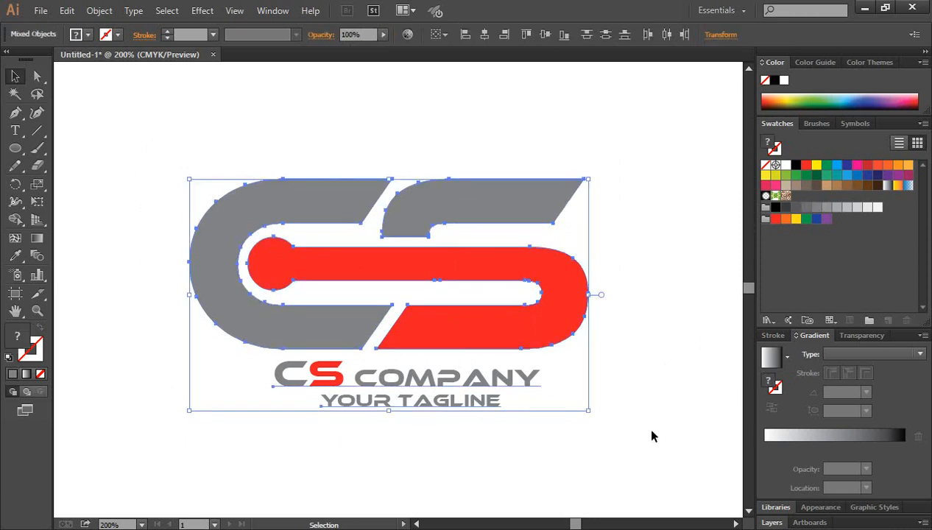
key(Delete)
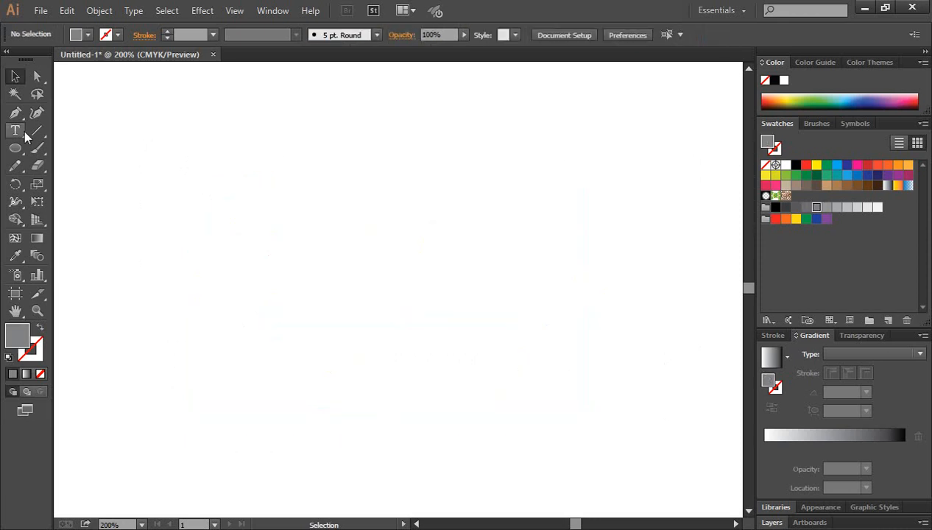
Add a text line reading "Ethnocentric" in the Ethnocentric Regular font at 12 pt in the artboard's upper area.
click(16, 135)
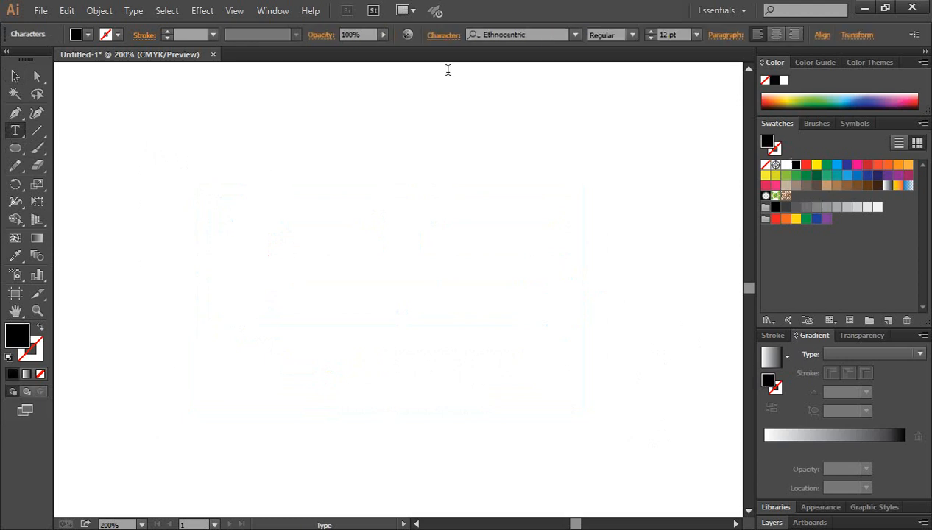
click(530, 33)
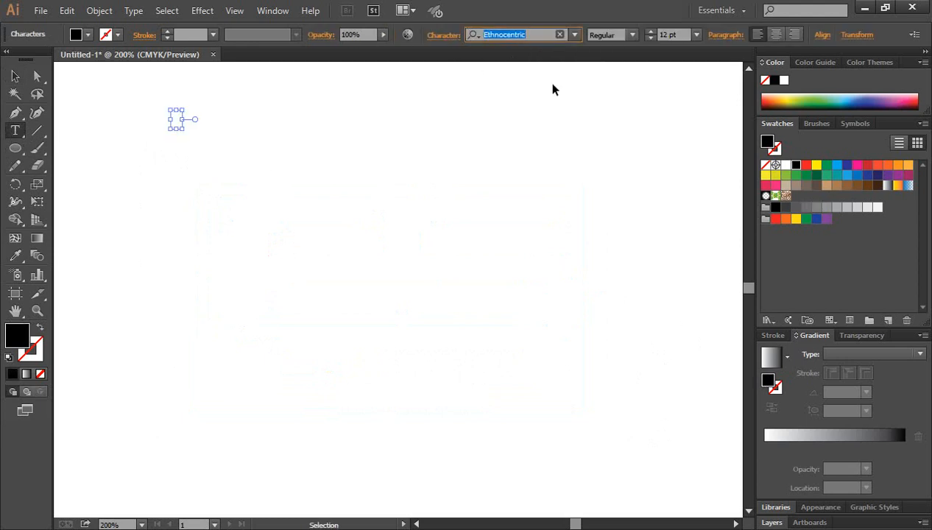
text(Ethnocentric)
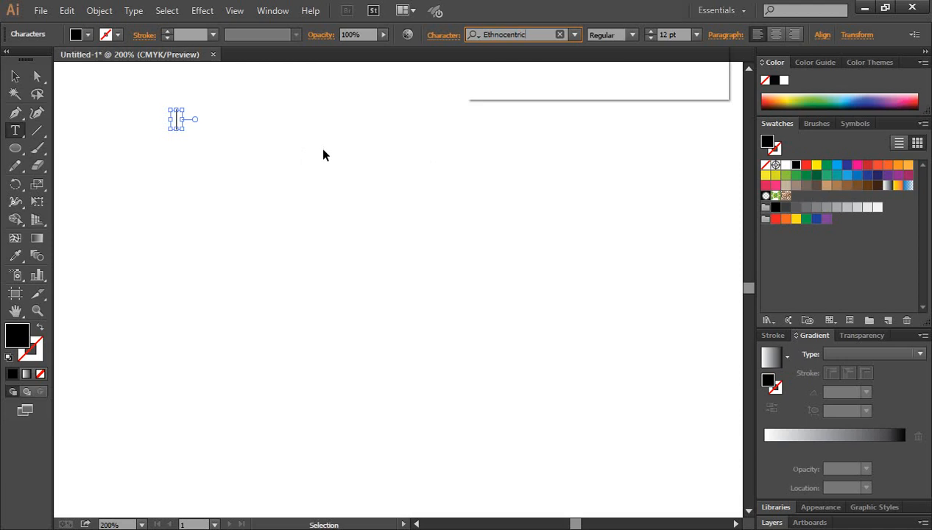
key(Return)
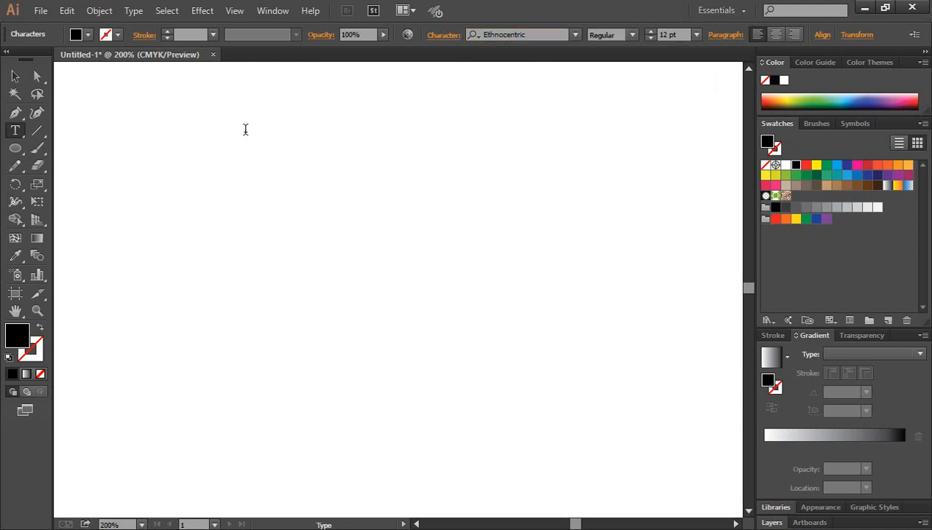
key(Escape)
click(379, 211)
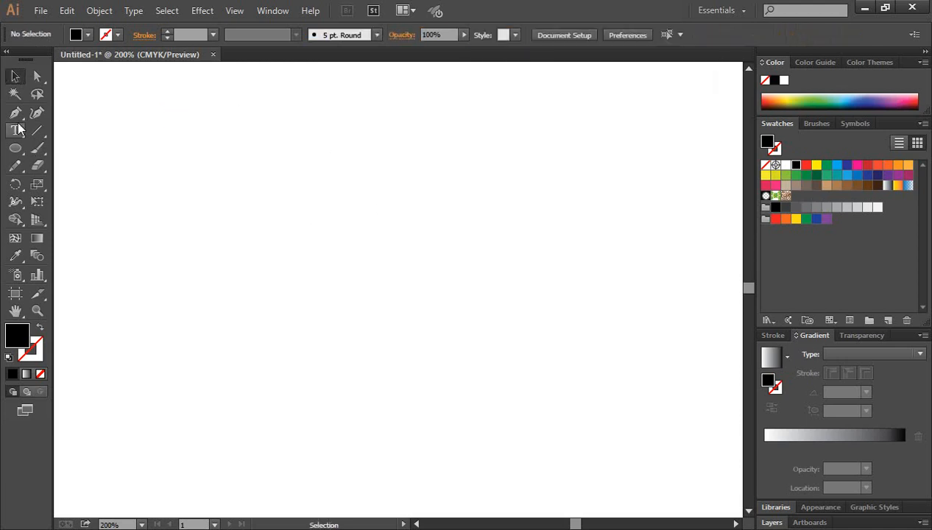
click(14, 130)
click(177, 140)
key(ctrl+v)
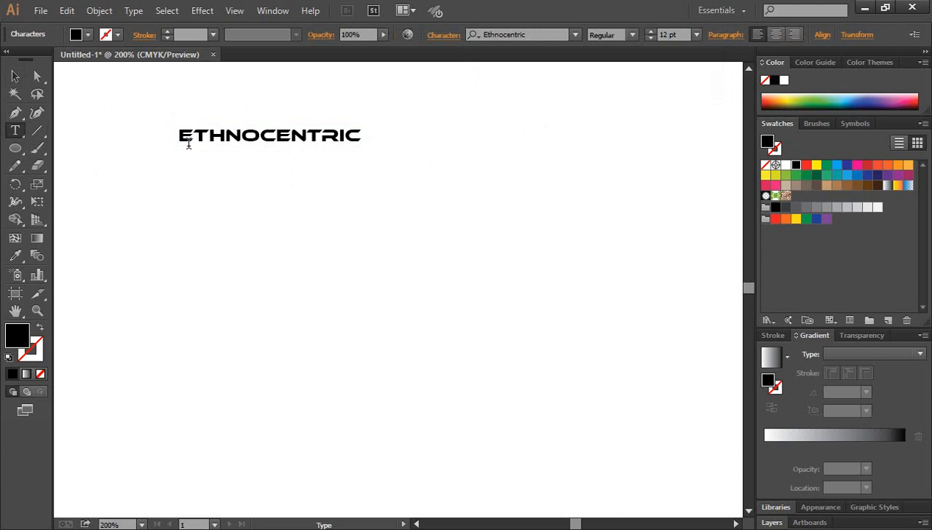
Scale the Ethnocentric text up to about 19 pt and move it towards the artboard's upper-left corner.
click(15, 76)
drag(360, 146, 415, 151)
drag(219, 136, 202, 109)
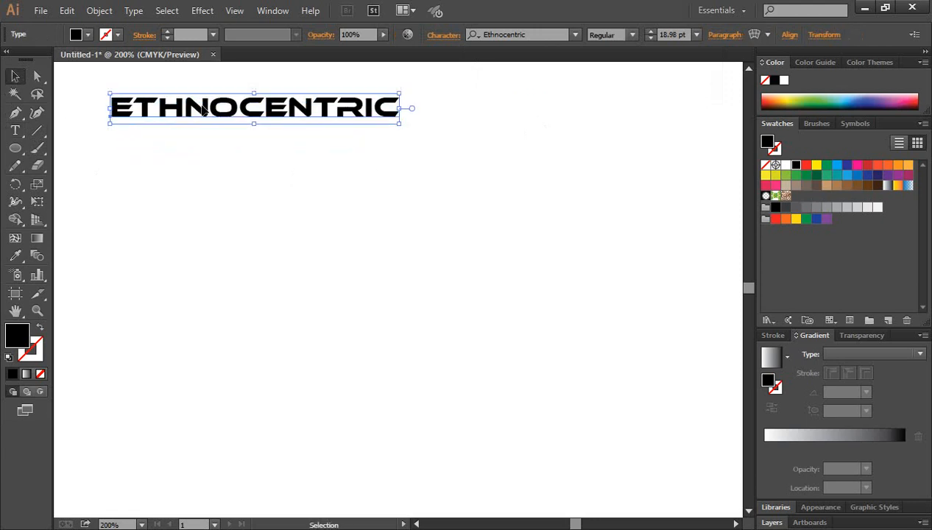
click(340, 192)
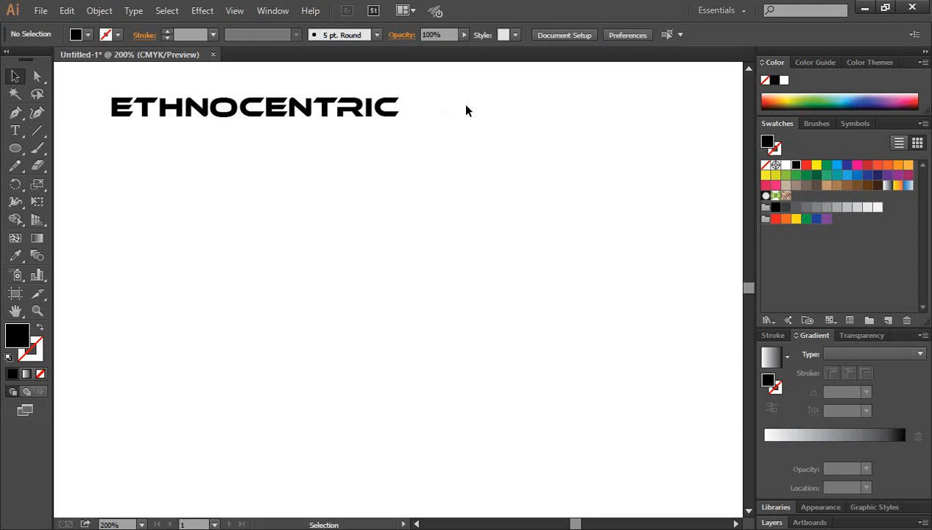
click(293, 111)
click(397, 237)
Add the text "CS" in Ethnocentric below the font name and scale it up to about 108 pt.
click(16, 130)
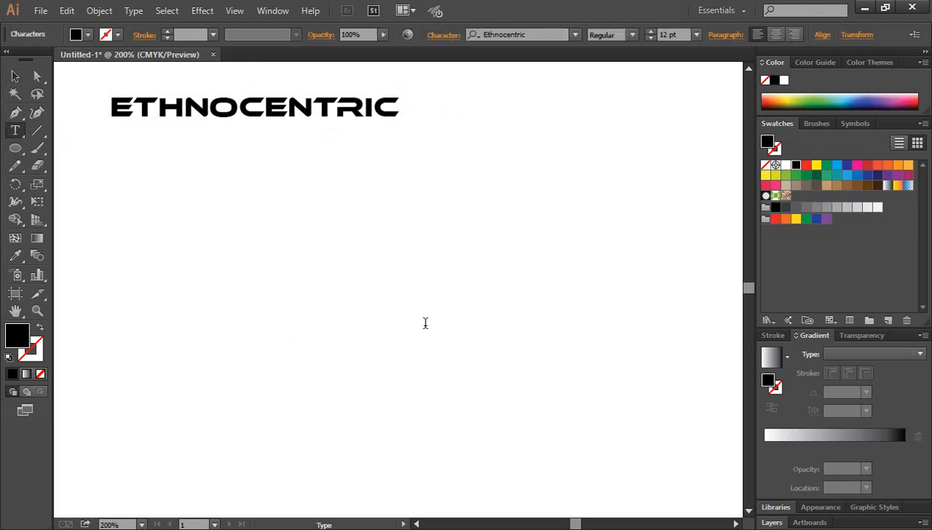
text(s)
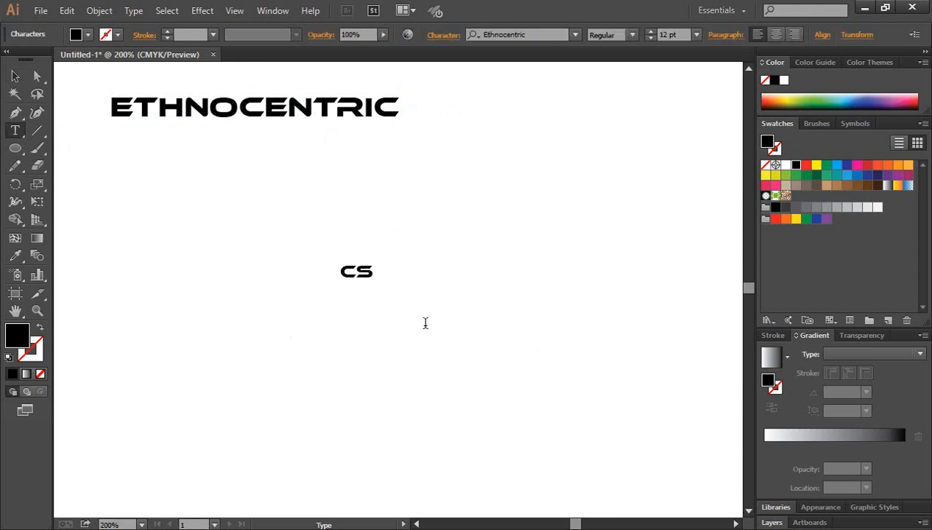
click(15, 76)
drag(374, 281, 418, 295)
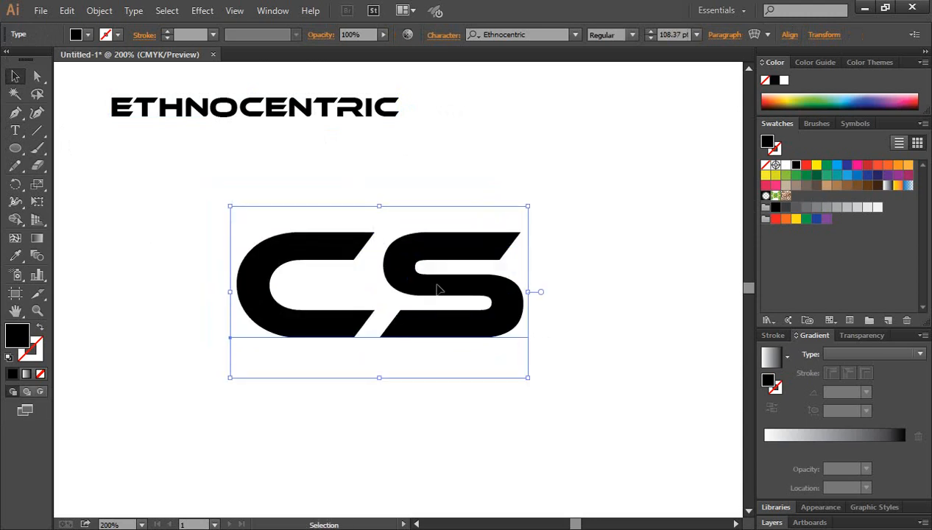
drag(436, 289, 426, 287)
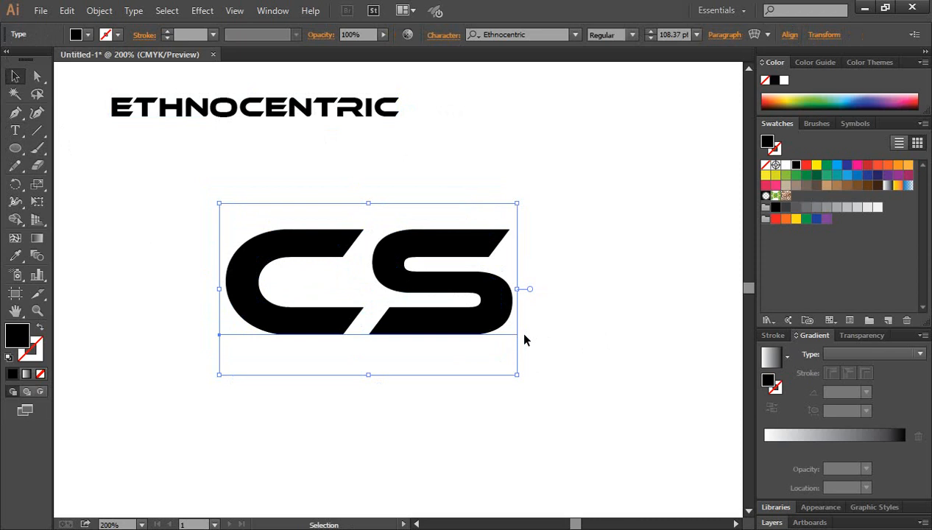
Move the large CS text slightly upwards and convert it to outlines.
key(ctrl+space)
click(382, 271)
key(shift+Up)
key(shift+Up)
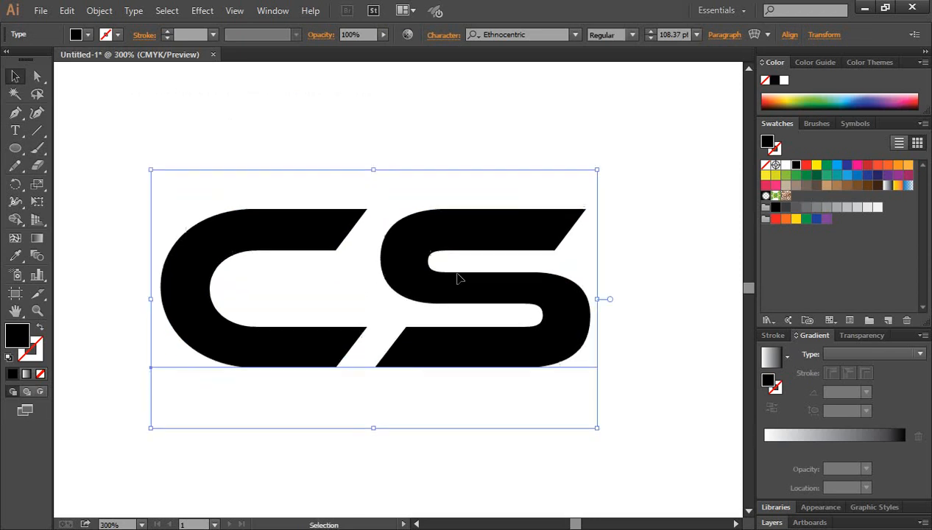
right_click(417, 213)
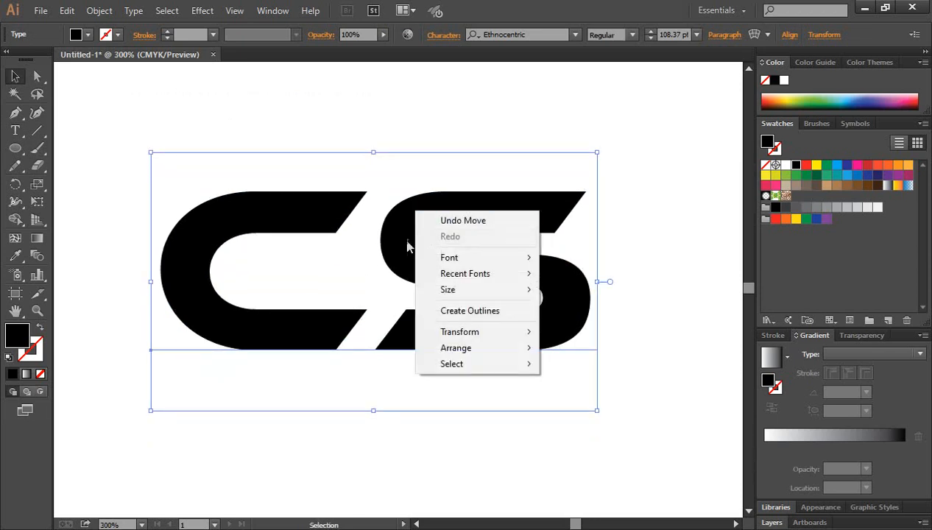
click(402, 241)
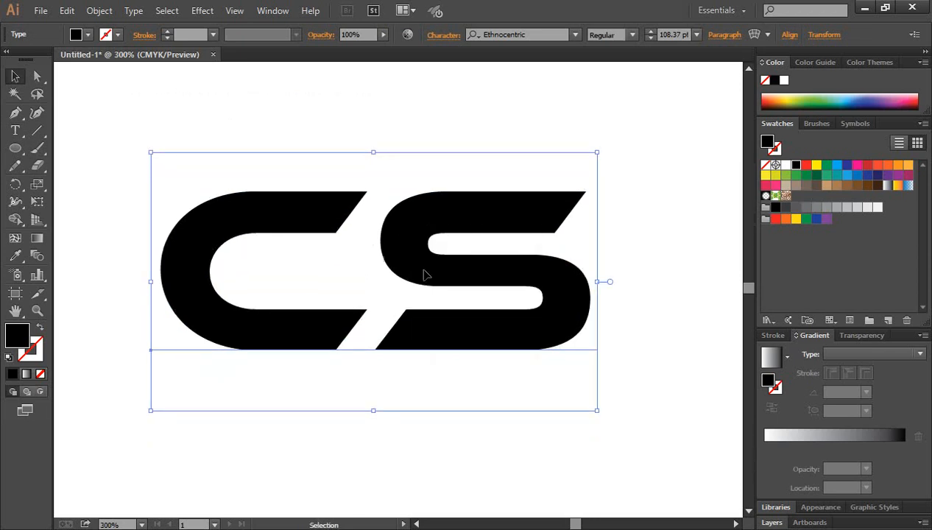
drag(408, 269, 414, 253)
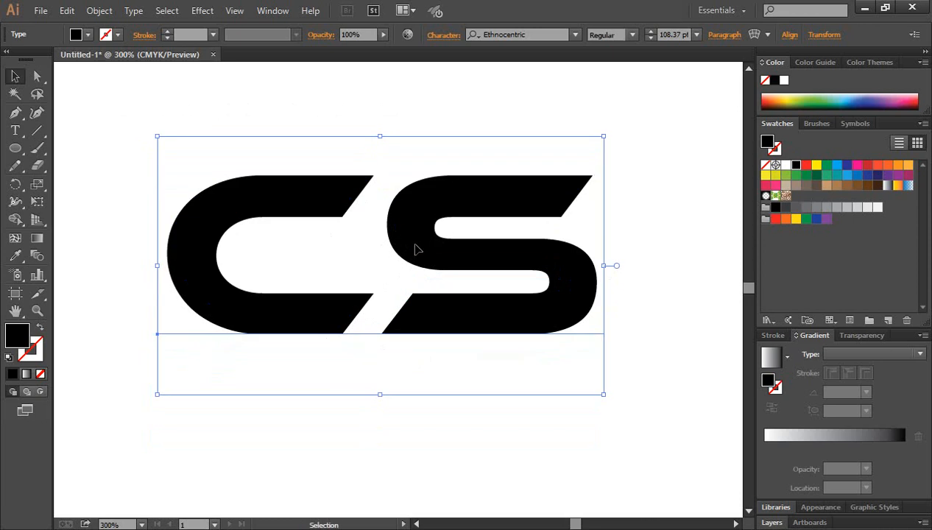
right_click(416, 207)
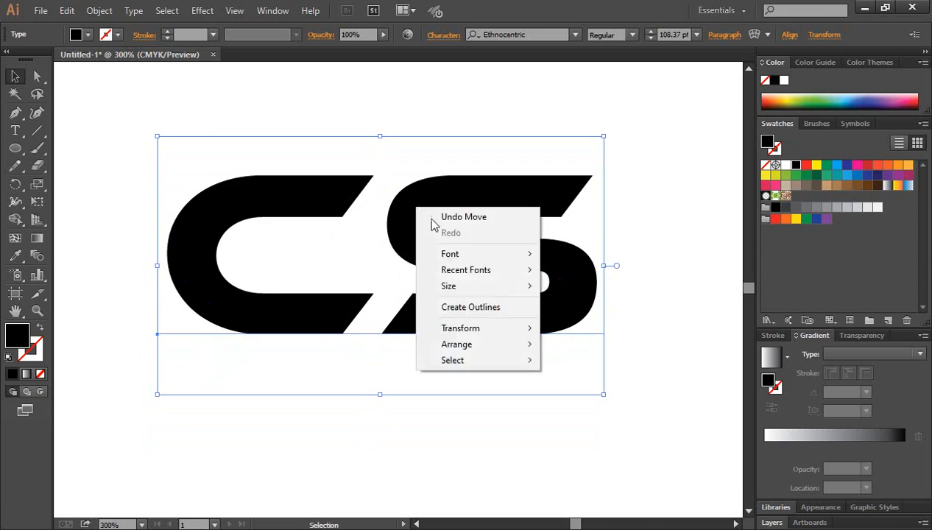
click(485, 310)
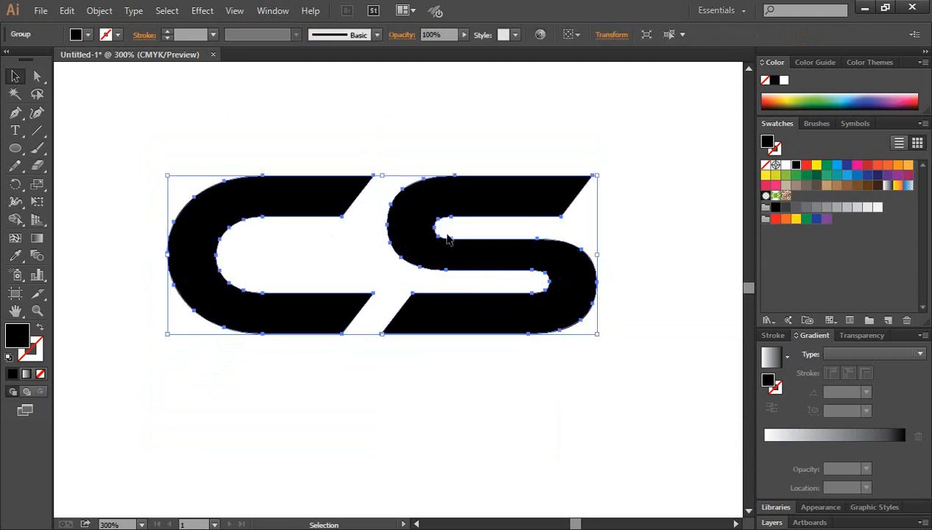
Ungroup the outlined CS letters so the C and the S can be selected separately.
right_click(439, 197)
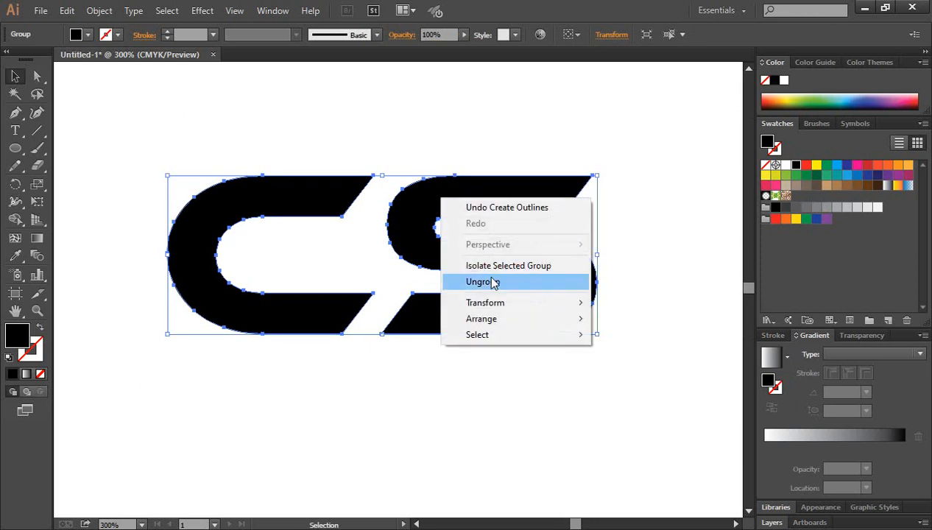
click(493, 283)
click(506, 365)
click(471, 327)
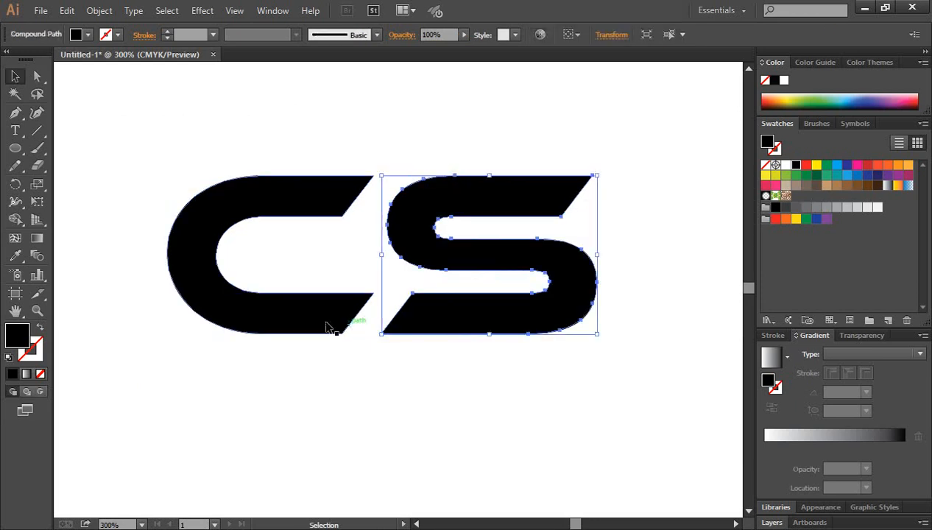
click(327, 326)
click(439, 326)
click(371, 390)
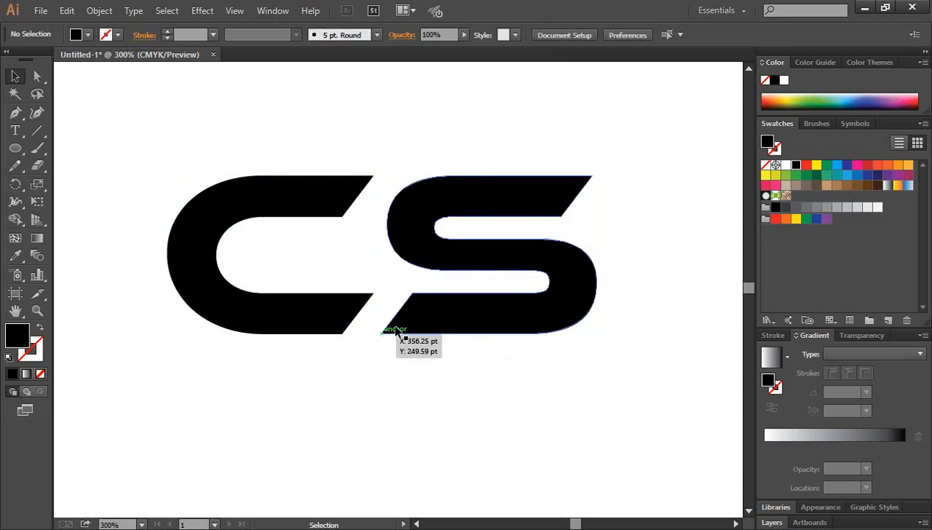
Nudge the C to the right until only a narrow diagonal gap separates it from the S.
click(308, 315)
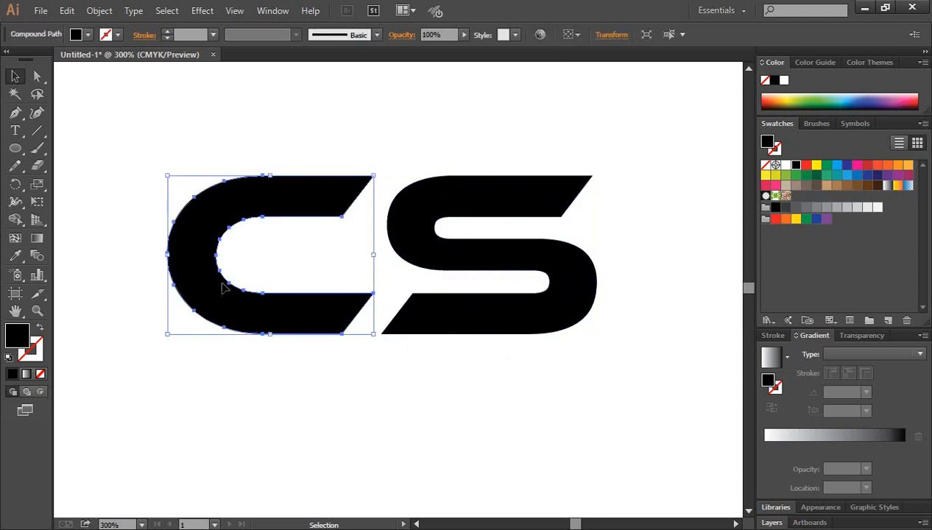
key(Right)
key(Right)
key(Right)
key(Right)
key(Right)
key(Right)
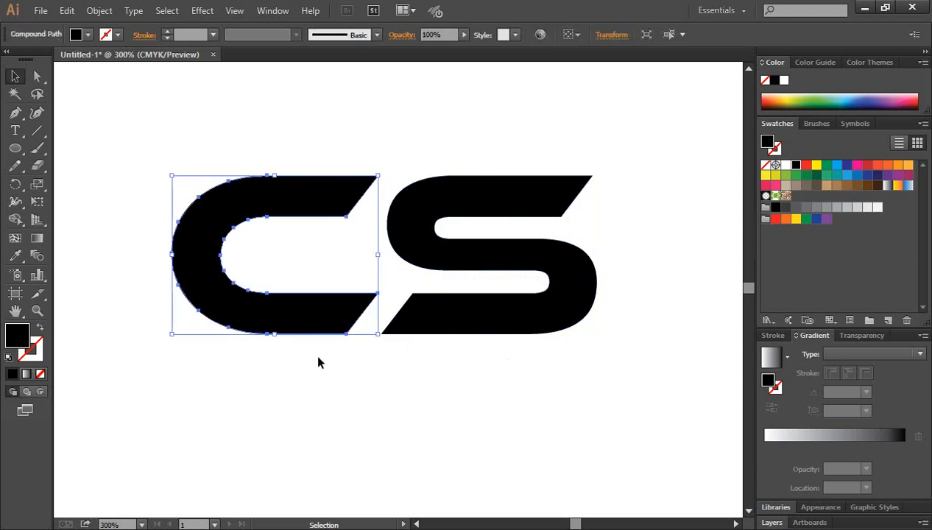
key(Right)
key(Right)
key(Right)
key(Right)
key(Right)
key(Right)
key(Right)
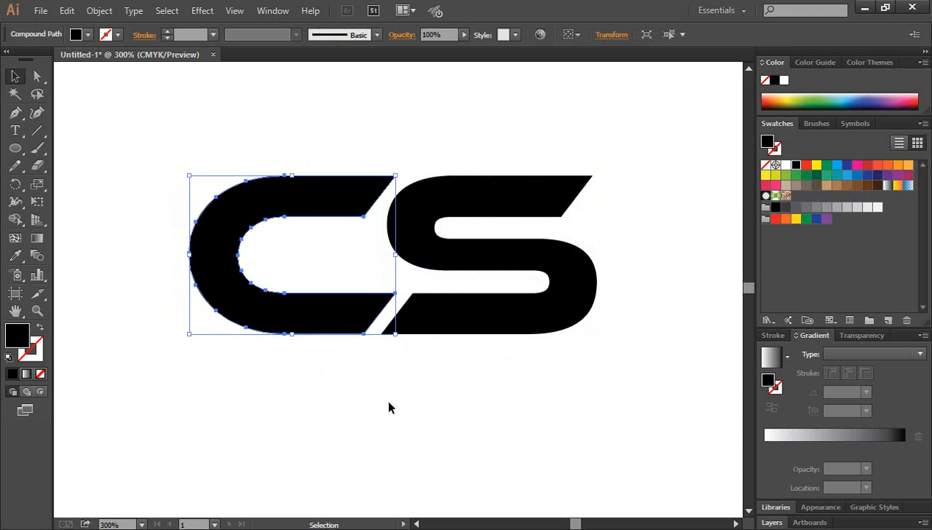
click(448, 400)
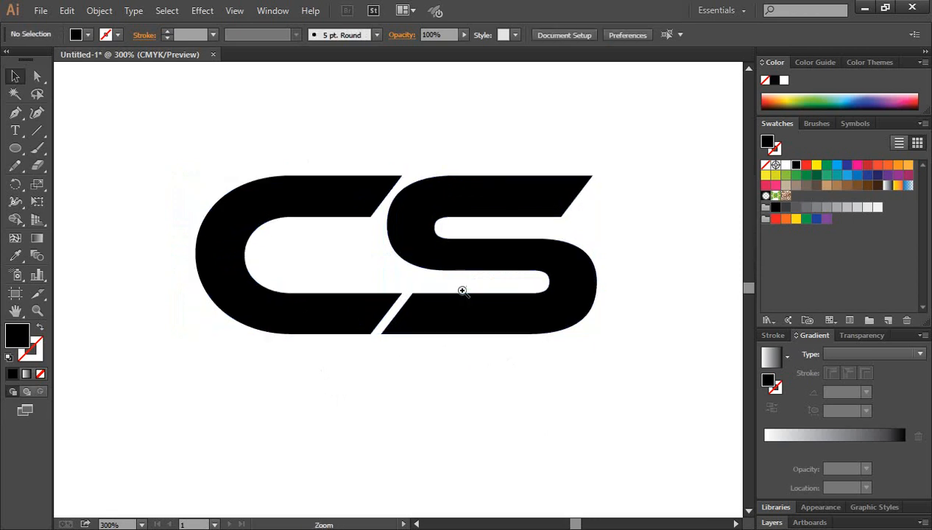
Draw a black rectangle along the S's middle bar, extending left into the opening of the C.
ctrl+click(422, 266)
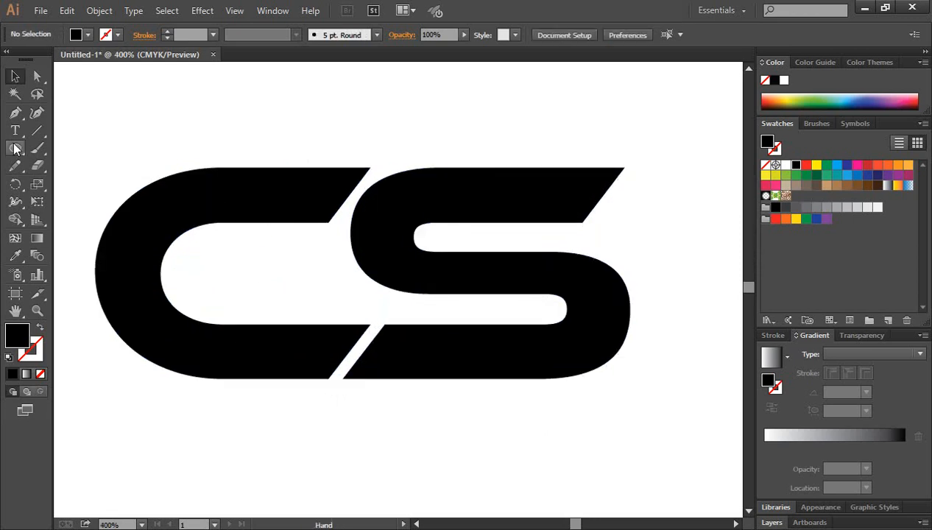
drag(15, 147, 67, 157)
click(83, 149)
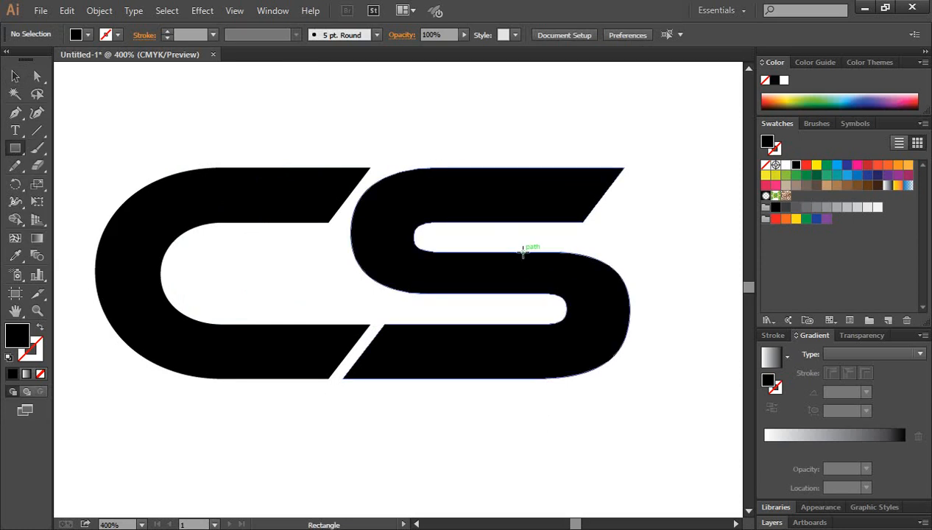
drag(522, 252, 252, 290)
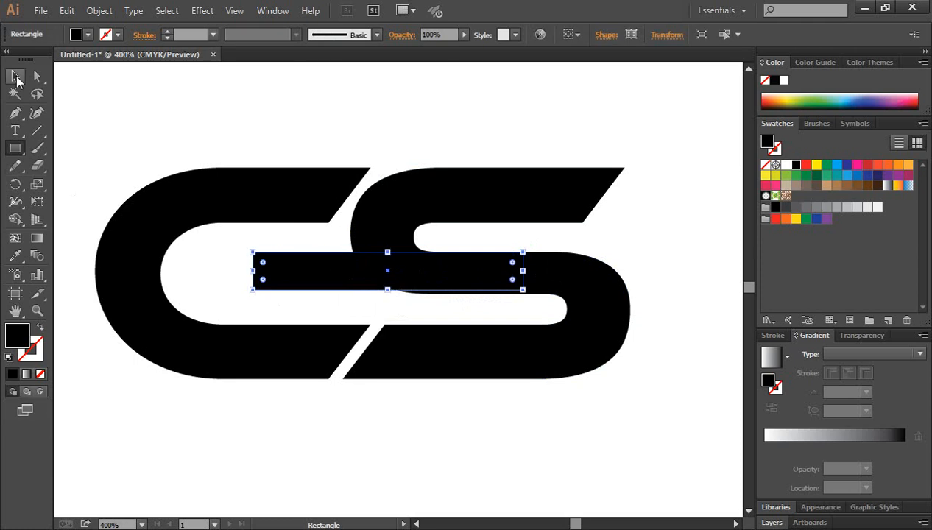
click(16, 77)
click(486, 446)
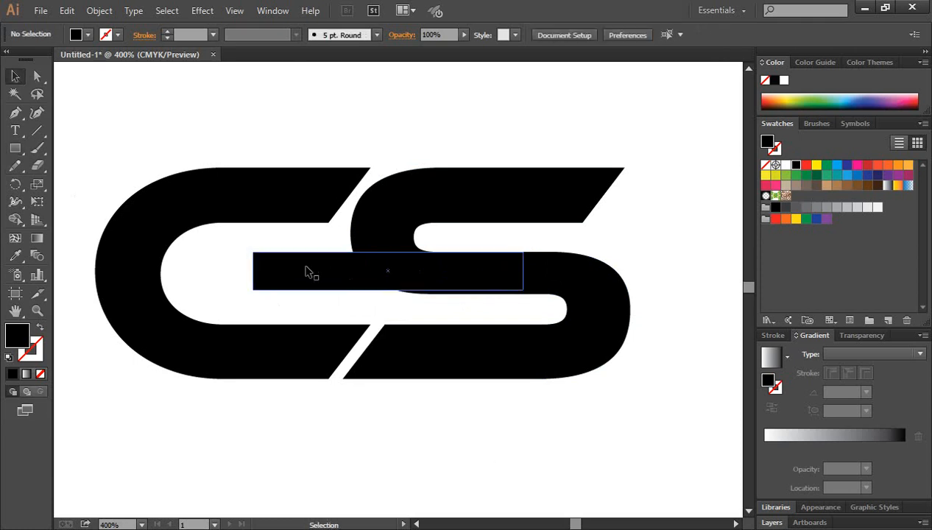
click(292, 266)
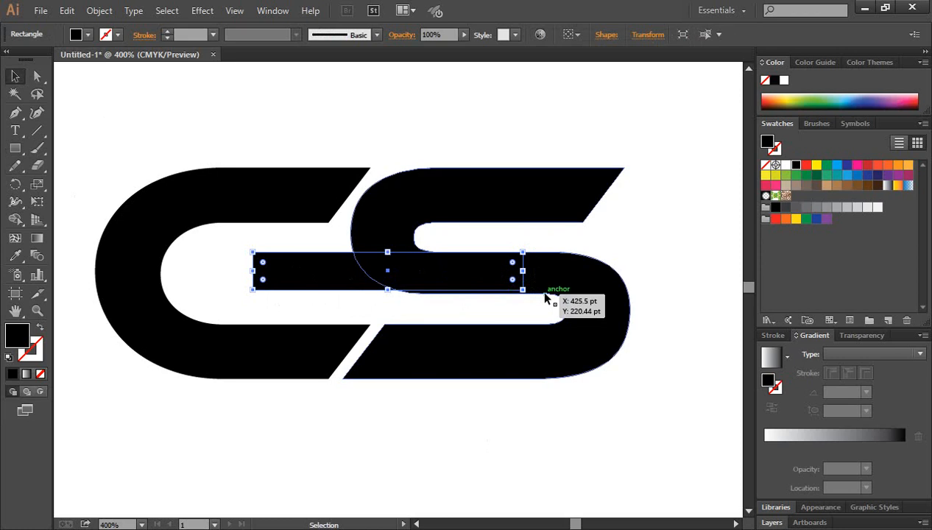
Show the artwork in outline view and stretch the rectangle's lower edge down to align with the lower edge of the S's middle bar.
key(a)
key(ctrl+y)
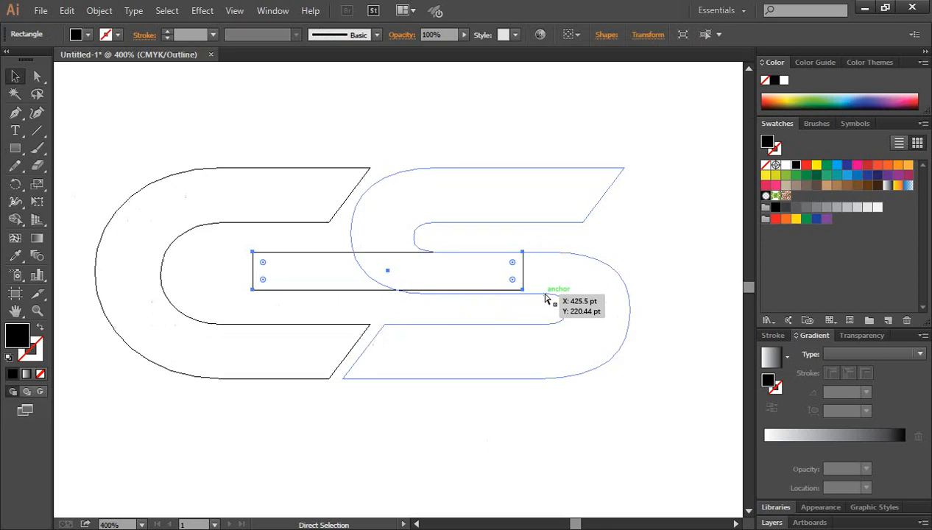
ctrl+click(416, 274)
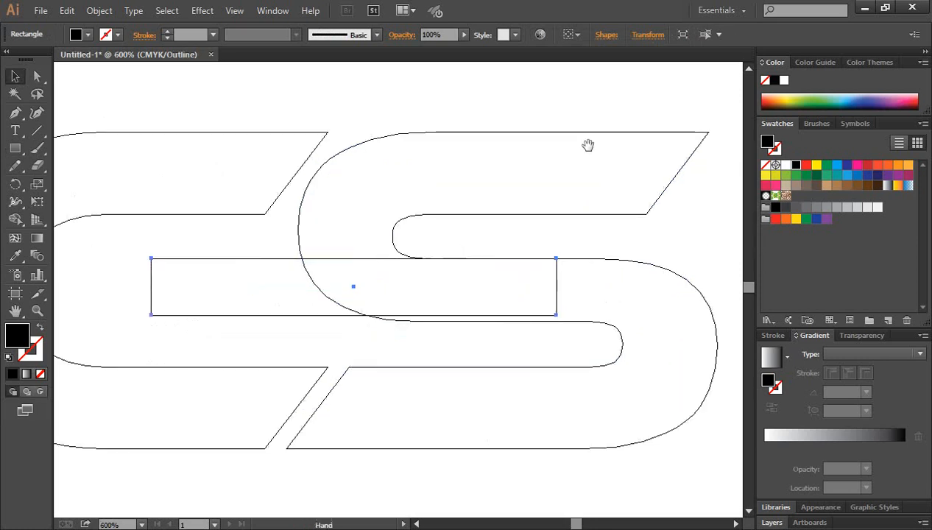
key(v)
click(436, 327)
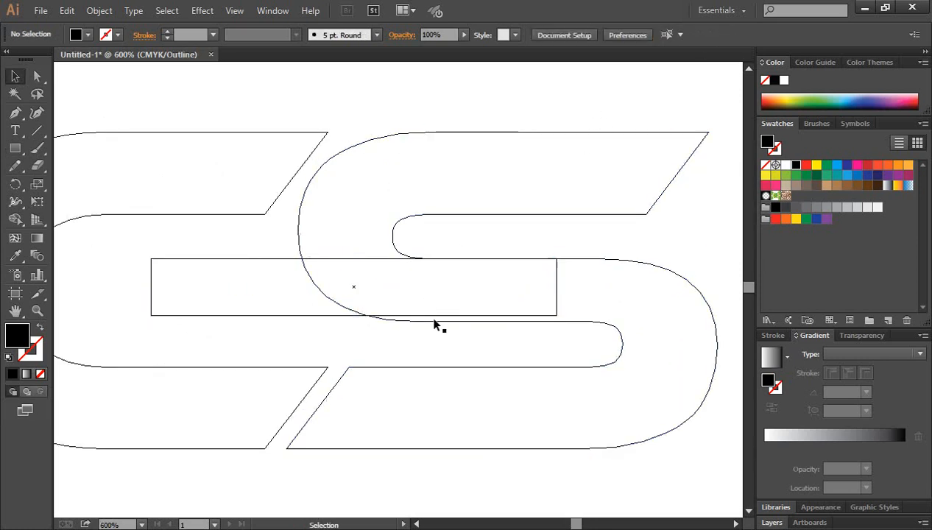
ctrl+click(449, 306)
ctrl+click(448, 306)
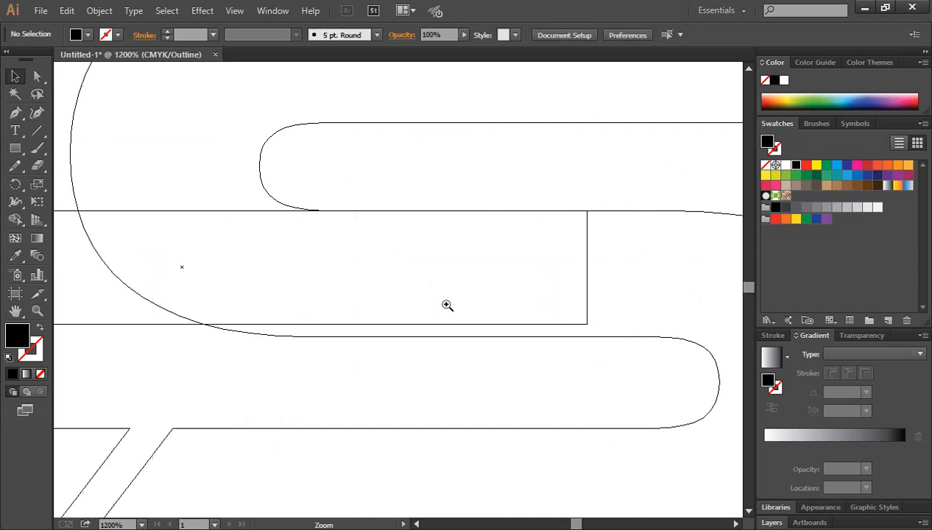
ctrl+click(422, 273)
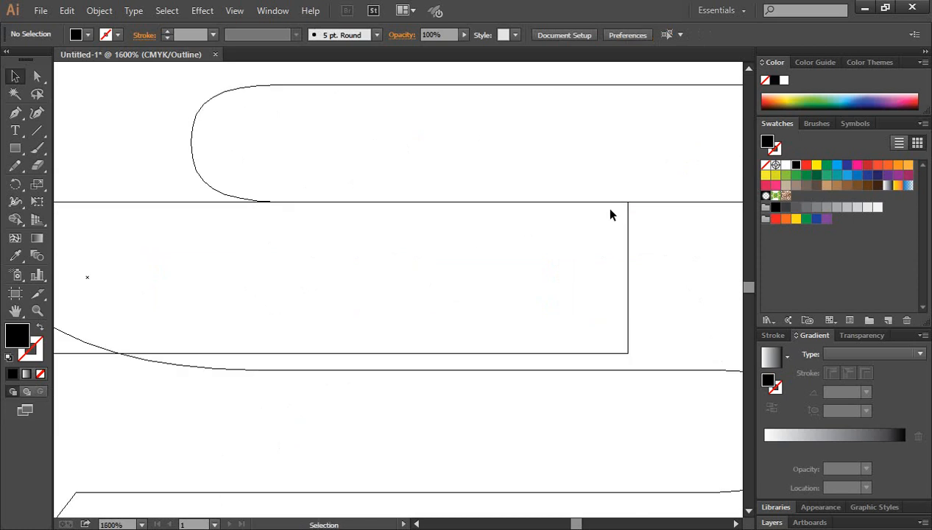
click(446, 356)
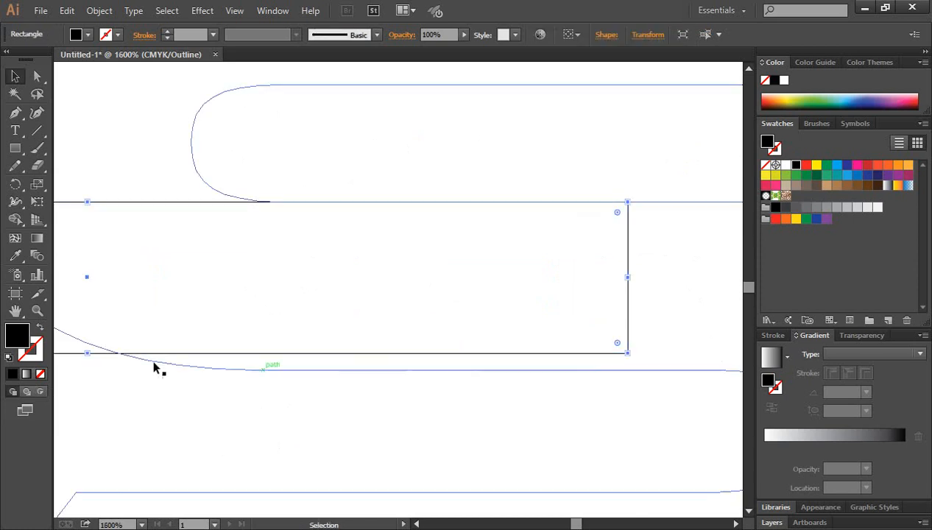
drag(89, 355, 95, 370)
click(392, 388)
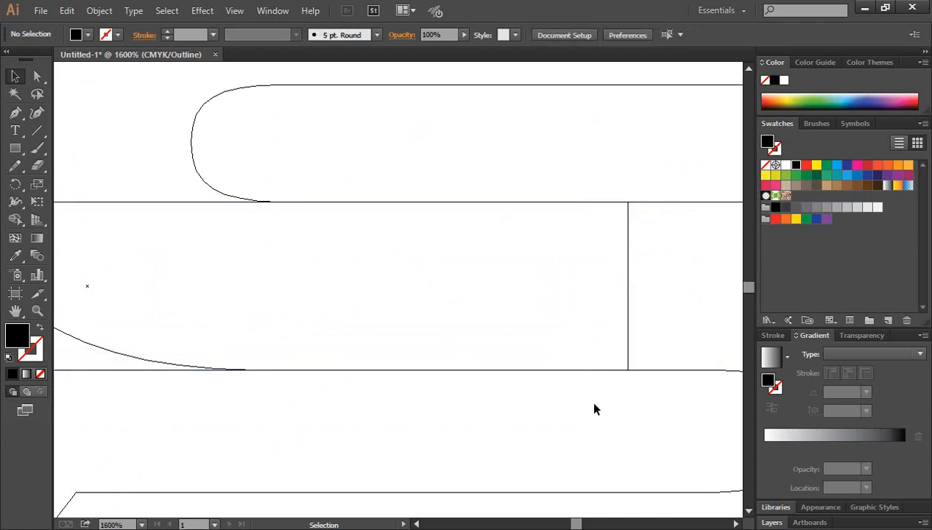
Return to the filled preview and extend the black rectangle's left end deeper into the opening of the C.
key(ctrl+minus)
key(ctrl+minus)
key(ctrl+minus)
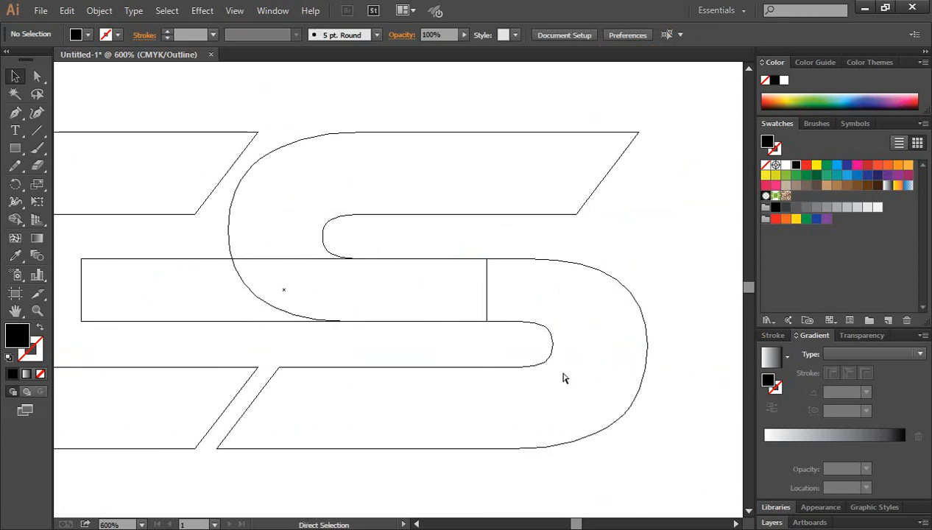
key(ctrl+minus)
key(ctrl+minus)
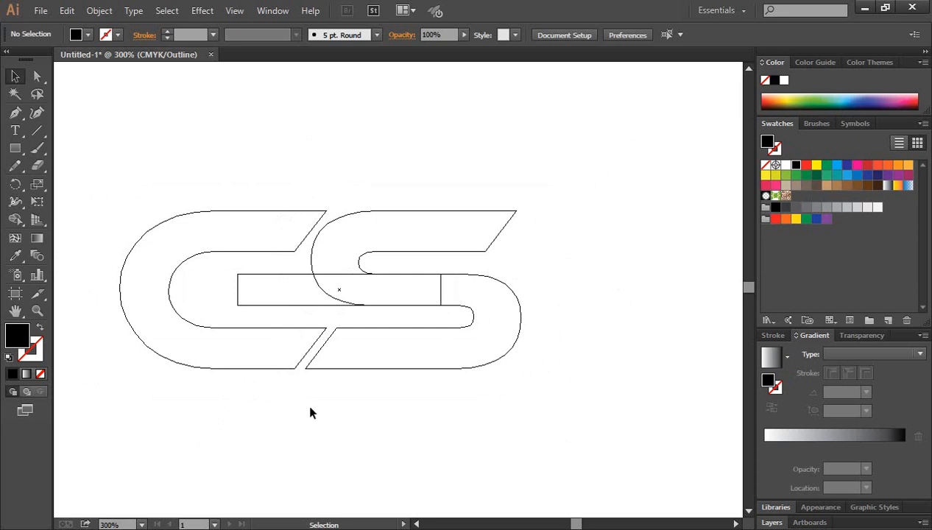
drag(364, 421, 432, 415)
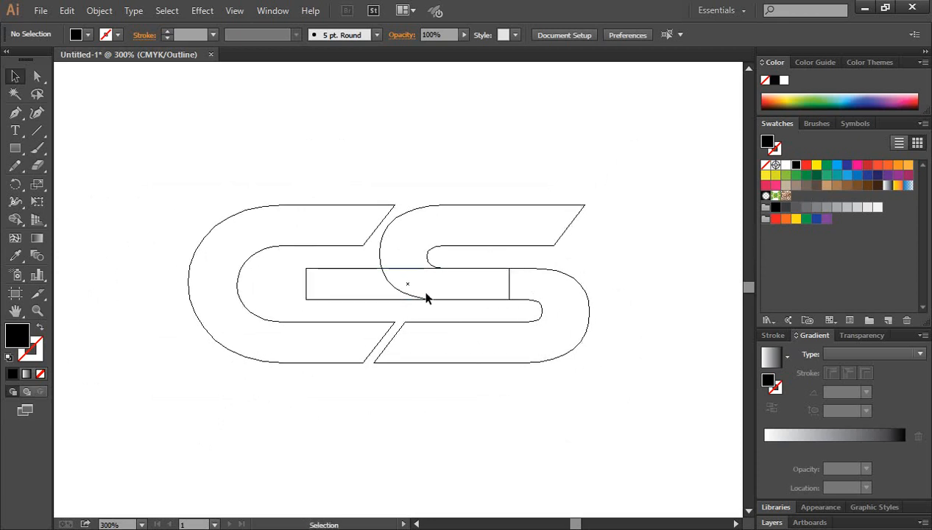
key(ctrl+plus)
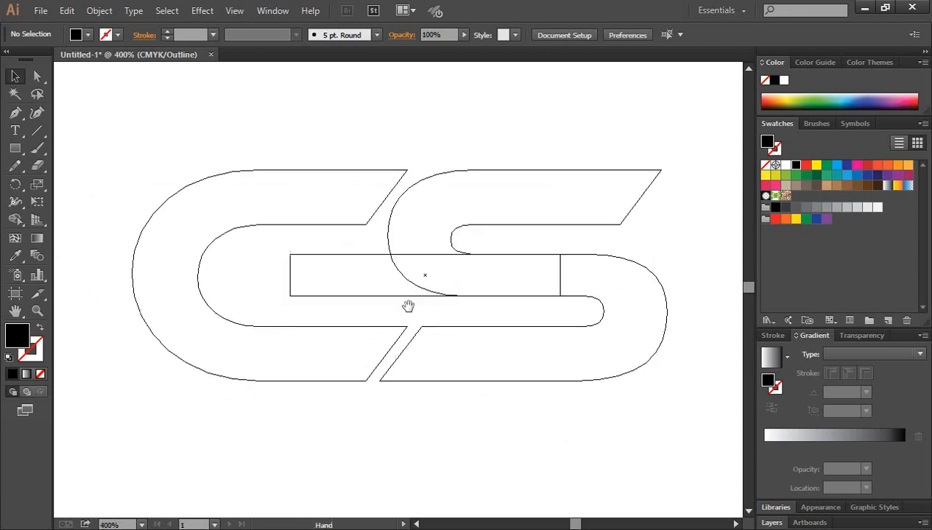
key(ctrl)
key(ctrl+y)
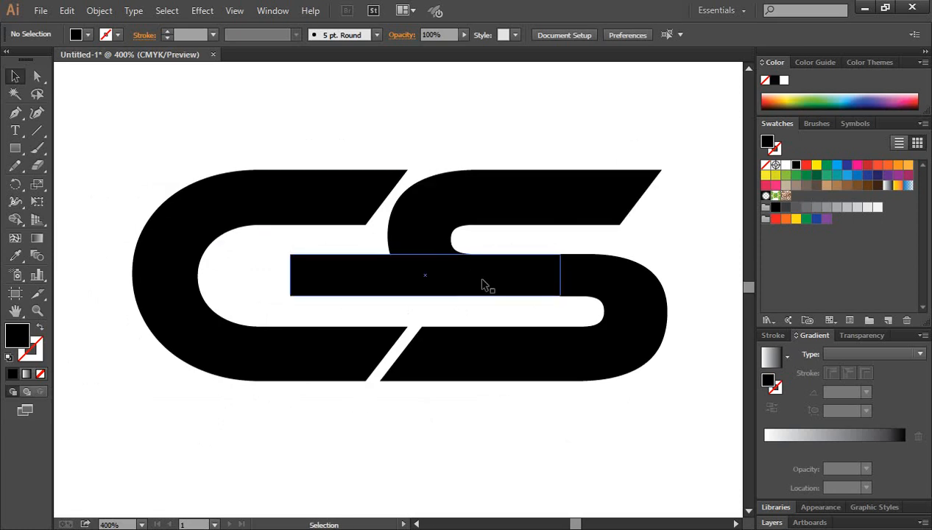
click(322, 281)
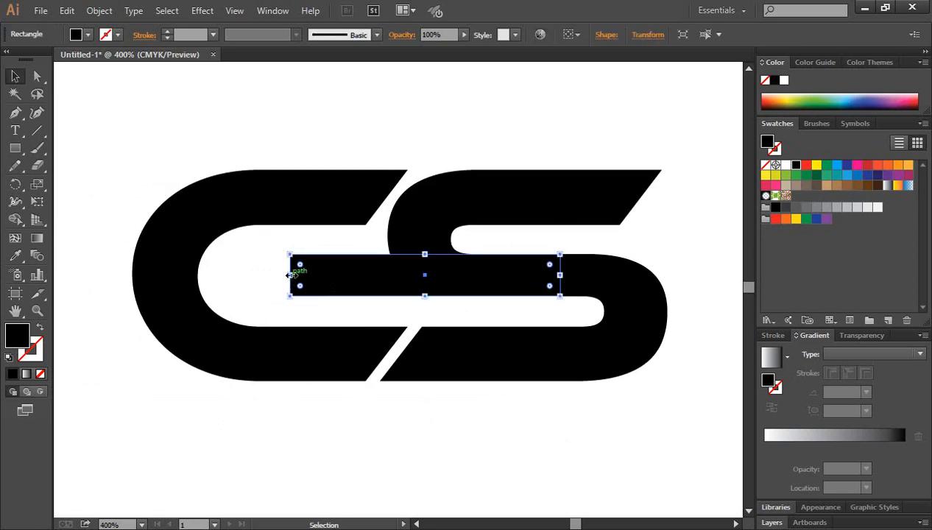
drag(290, 275, 237, 276)
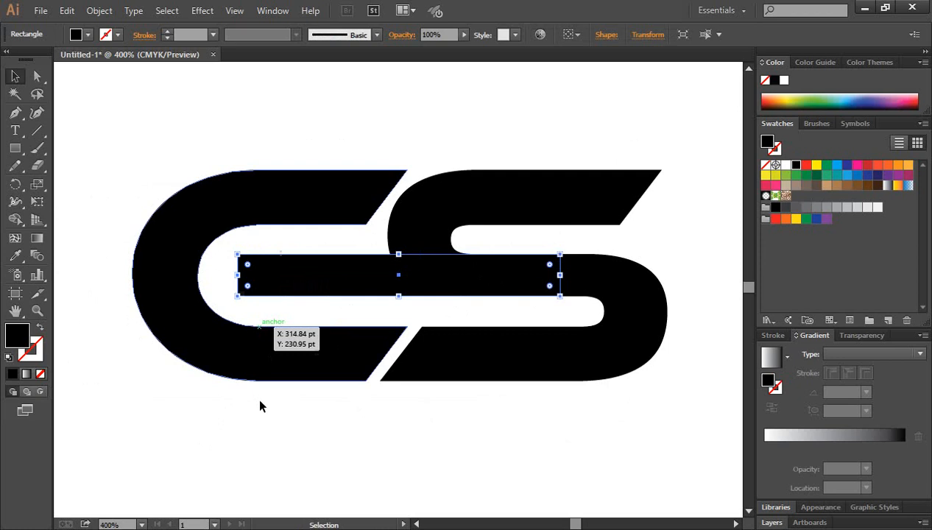
click(262, 436)
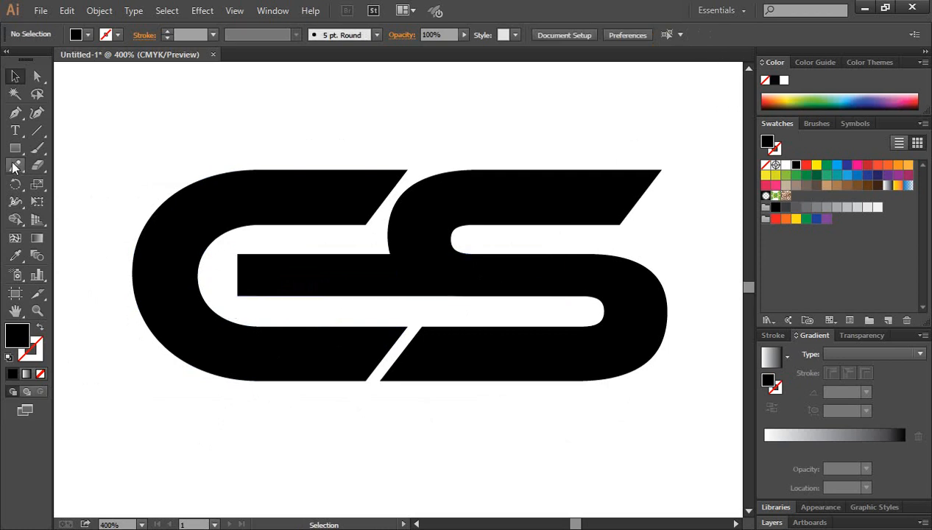
Draw a black circle centred on the rectangle's left end, slightly larger than the bar's height, inside the C's opening.
drag(15, 148, 76, 182)
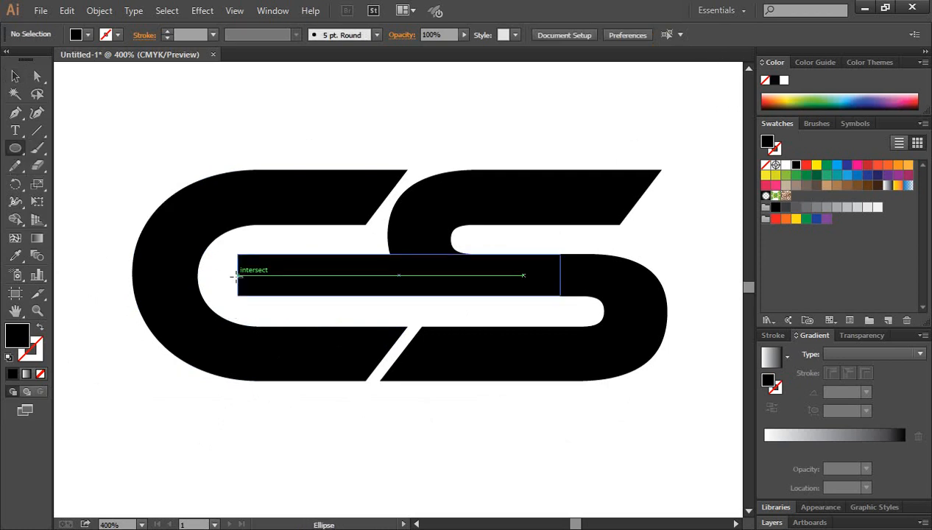
drag(236, 276, 252, 303)
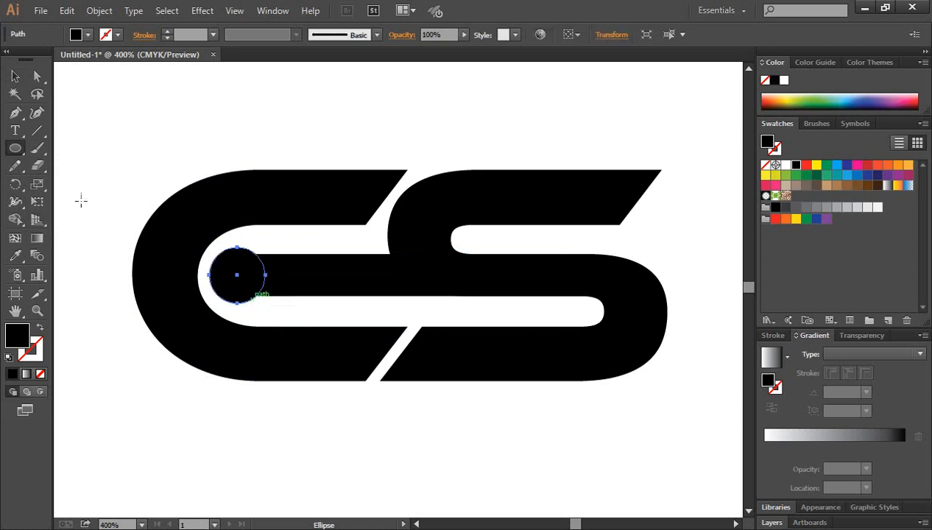
click(15, 77)
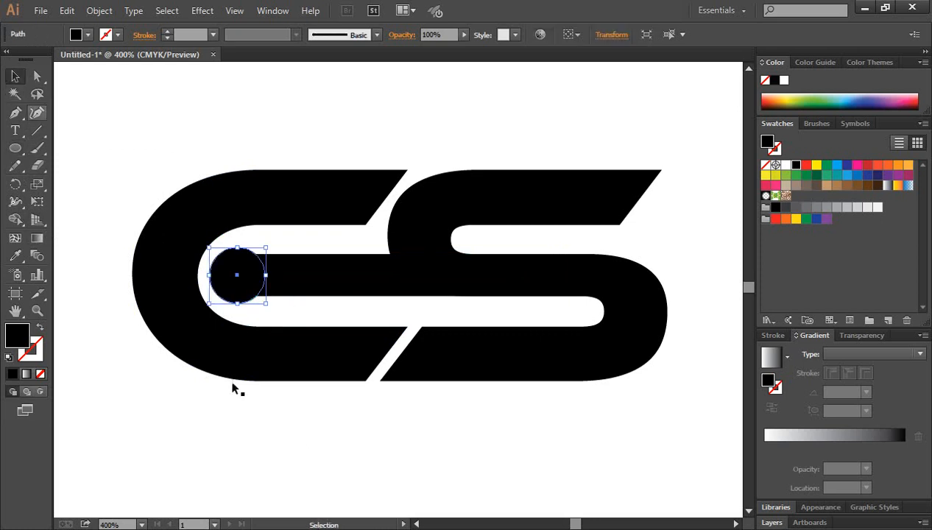
click(304, 445)
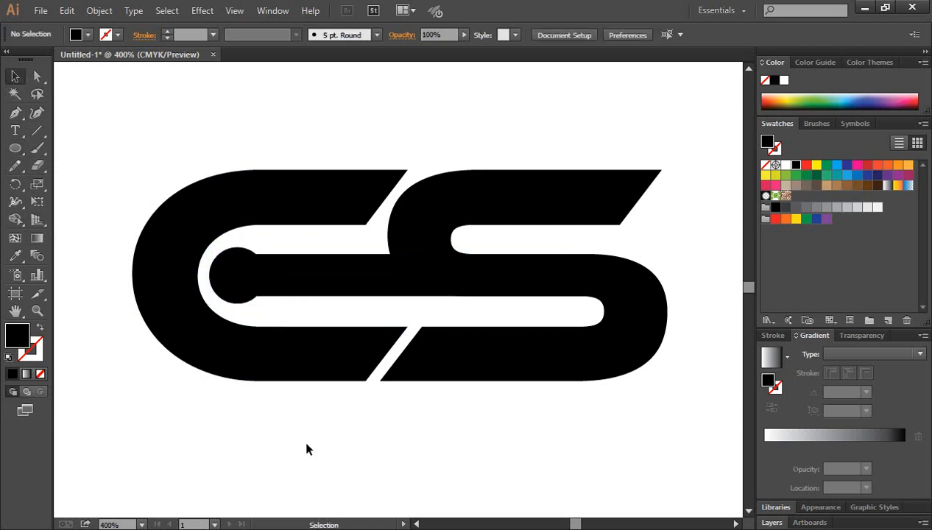
Enlarge the circle at the bar's left end slightly and evenly about its centre.
ctrl+click(298, 309)
drag(370, 298, 352, 320)
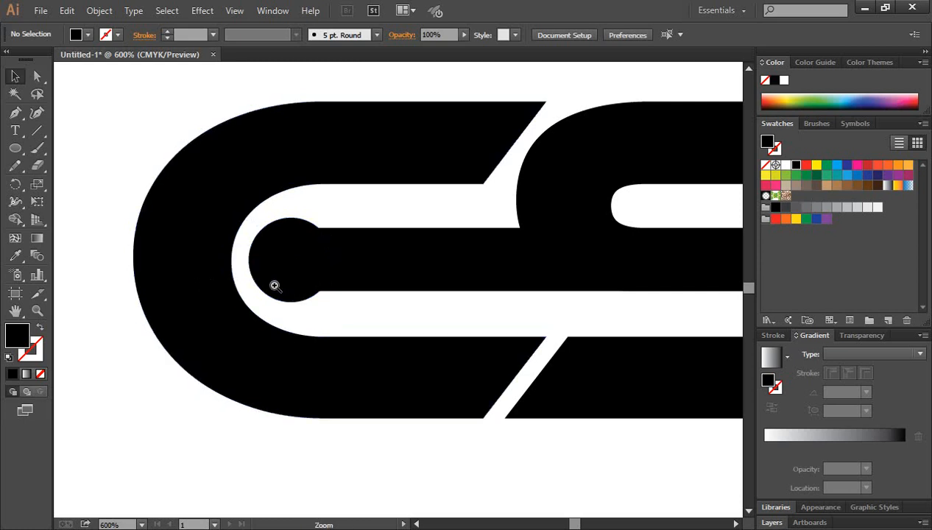
ctrl+click(300, 279)
drag(491, 368, 449, 358)
click(303, 270)
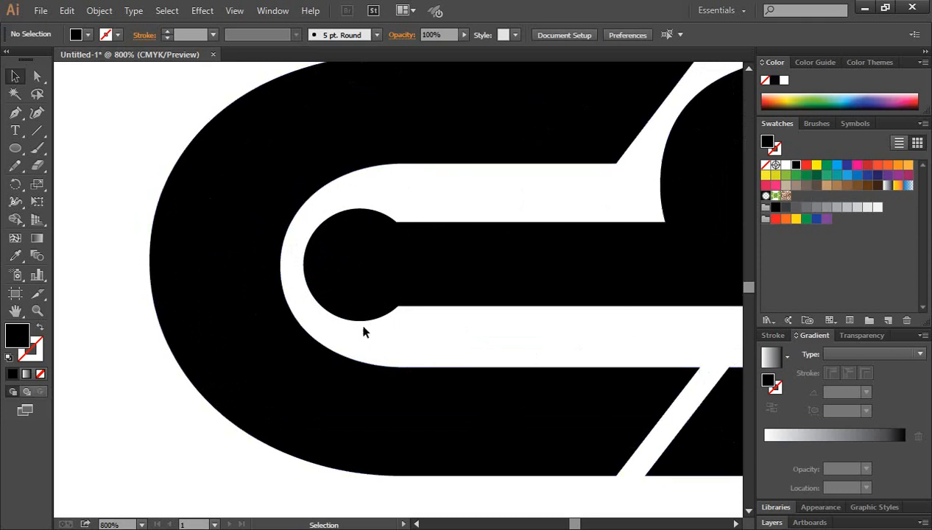
ctrl+click(366, 289)
click(404, 308)
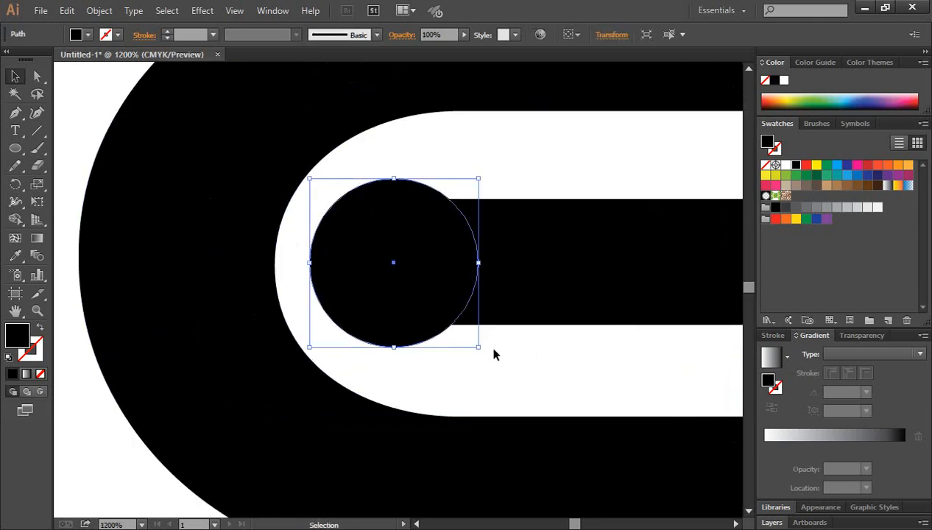
drag(479, 348, 483, 352)
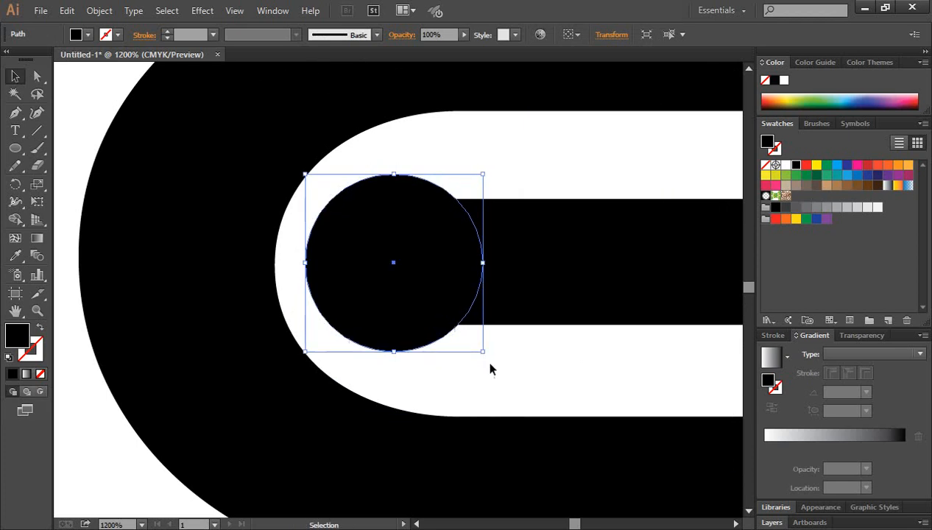
click(73, 151)
Offset the path of the middle bar rectangle by 4 pt with miter joins and a miter limit of 4.
key(ctrl+minus)
key(ctrl+minus)
key(ctrl+minus)
key(ctrl+minus)
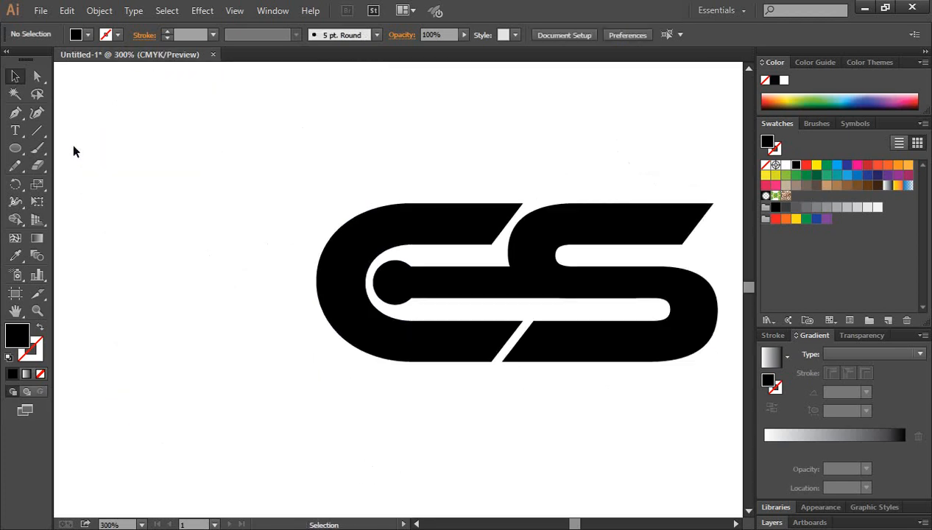
key(z)
click(410, 198)
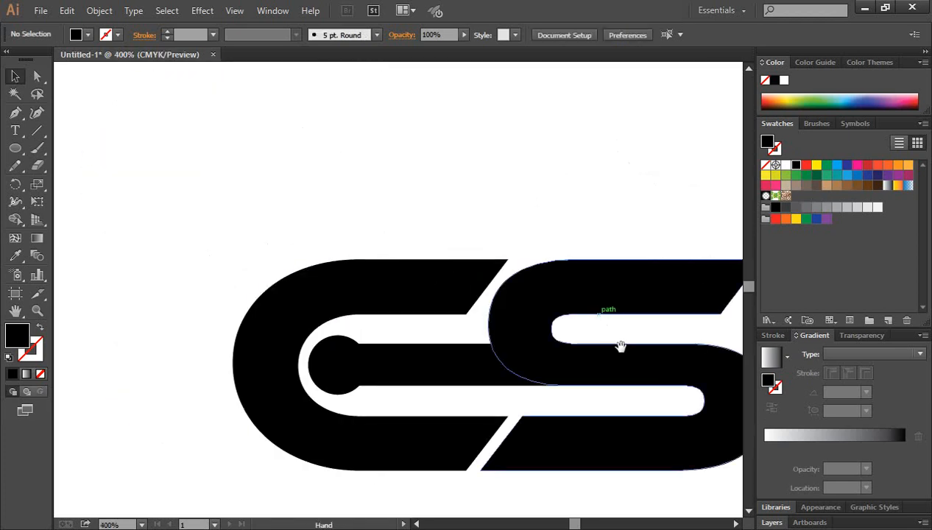
drag(611, 283, 514, 271)
click(355, 300)
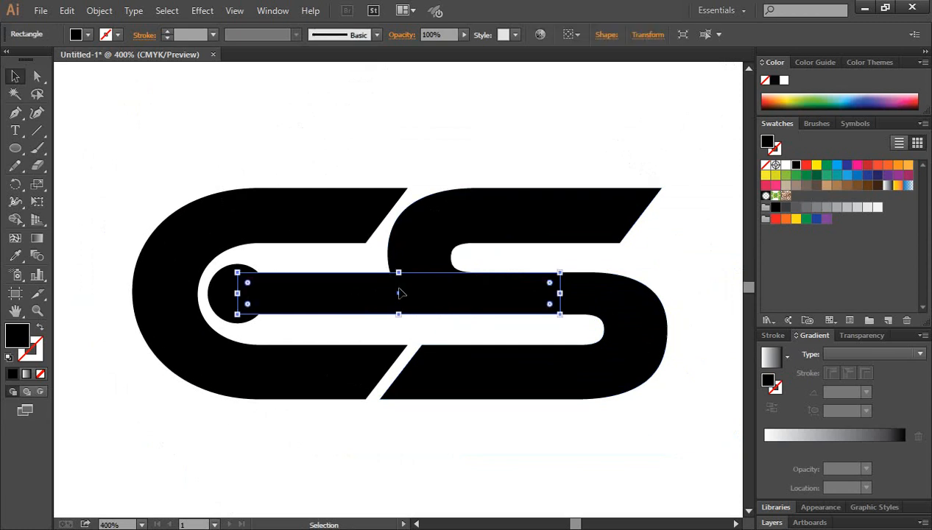
click(99, 10)
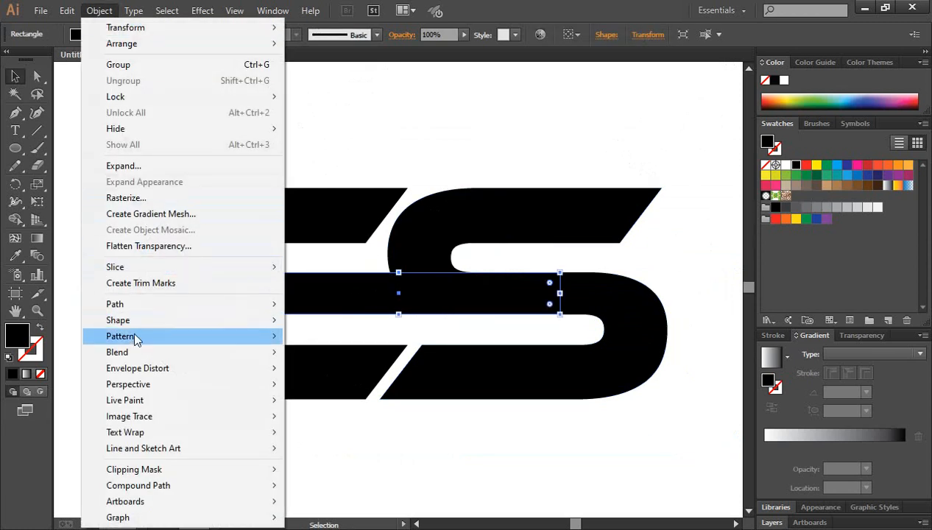
mouse_move(134, 306)
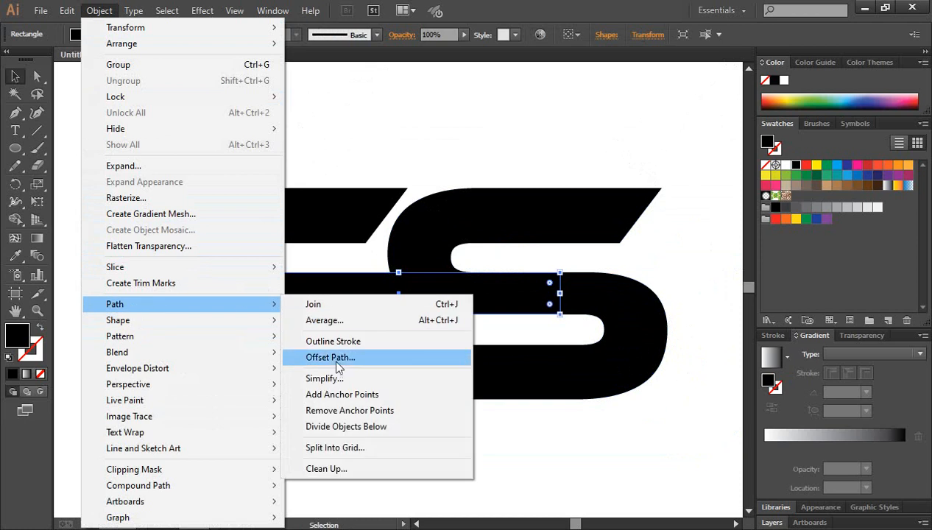
click(338, 357)
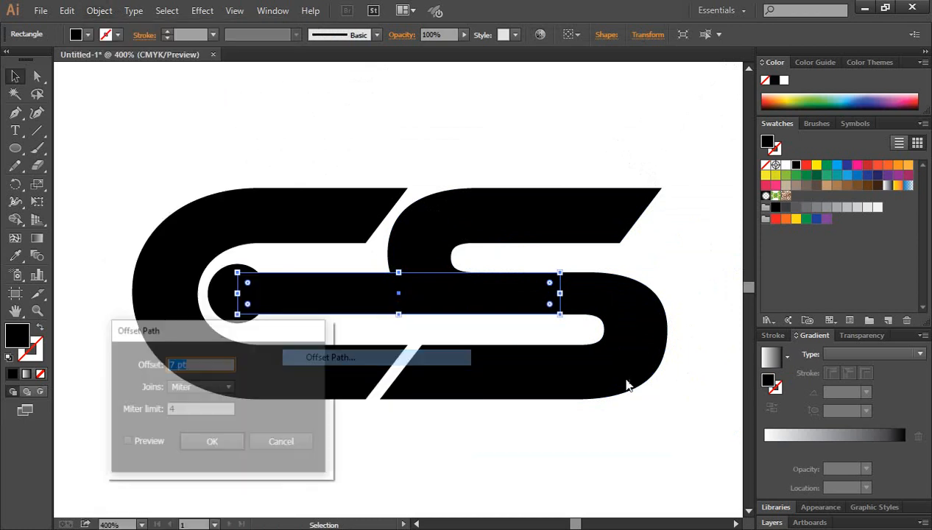
click(126, 443)
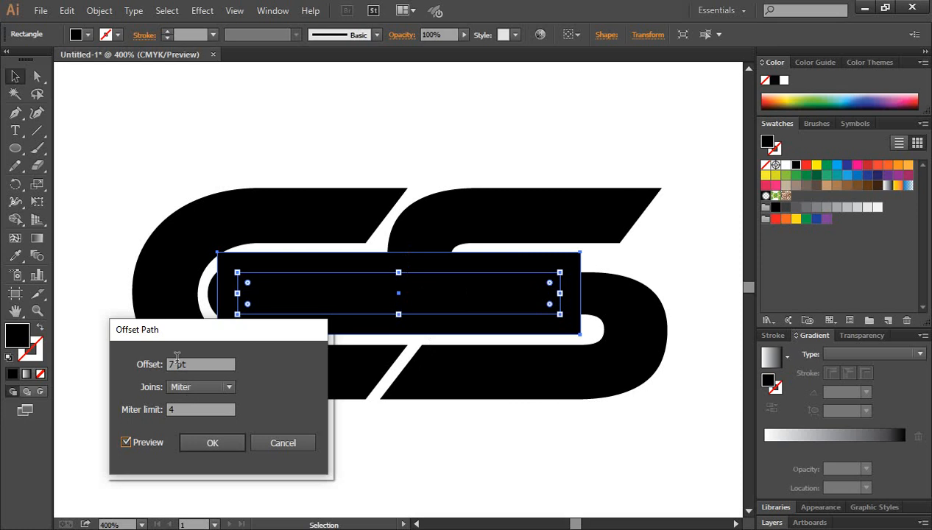
drag(177, 361, 128, 364)
key(Down)
key(Down)
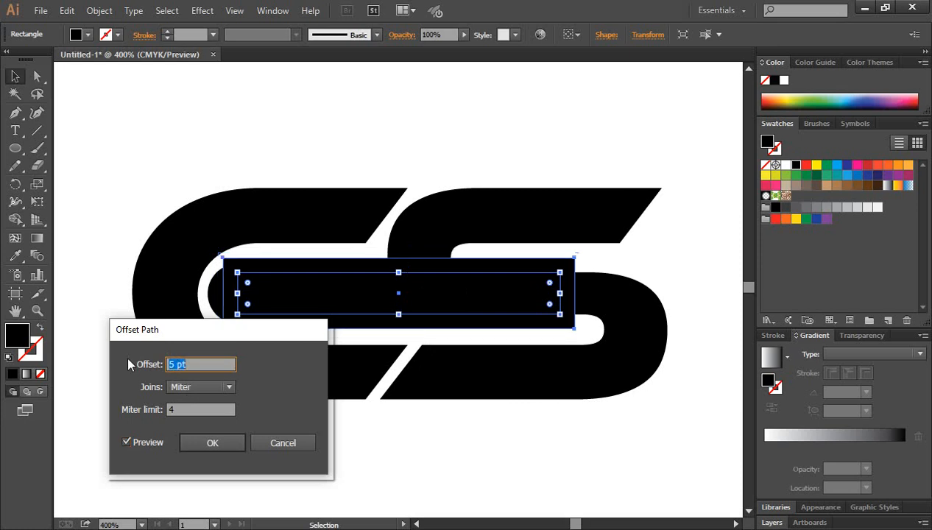
key(Down)
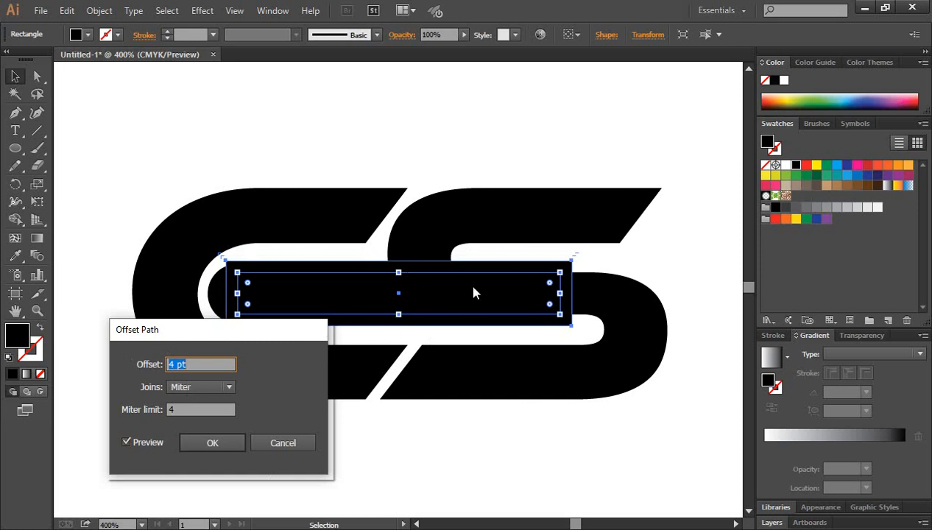
click(223, 438)
click(499, 449)
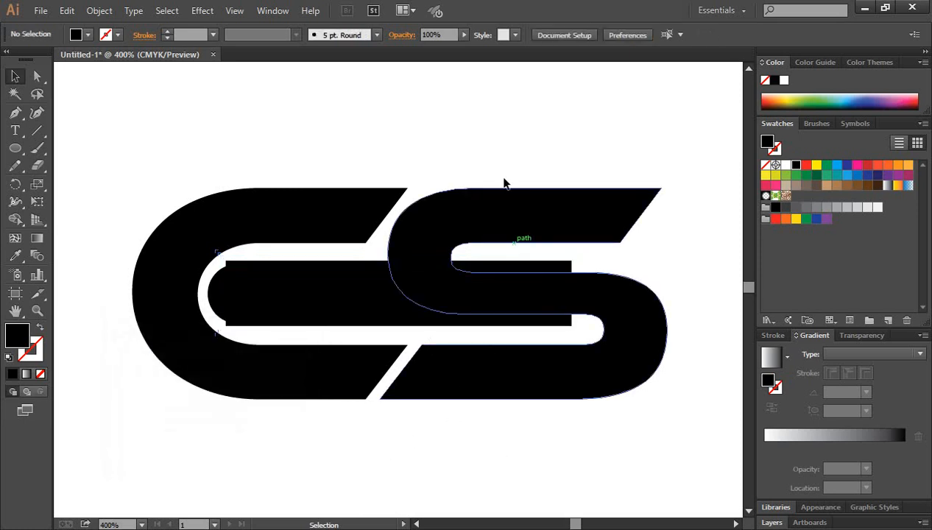
Remove the offset outline's excess above and below the middle bar with the Shape Builder, cutting a gap beneath the S's upper arm.
drag(475, 131, 533, 402)
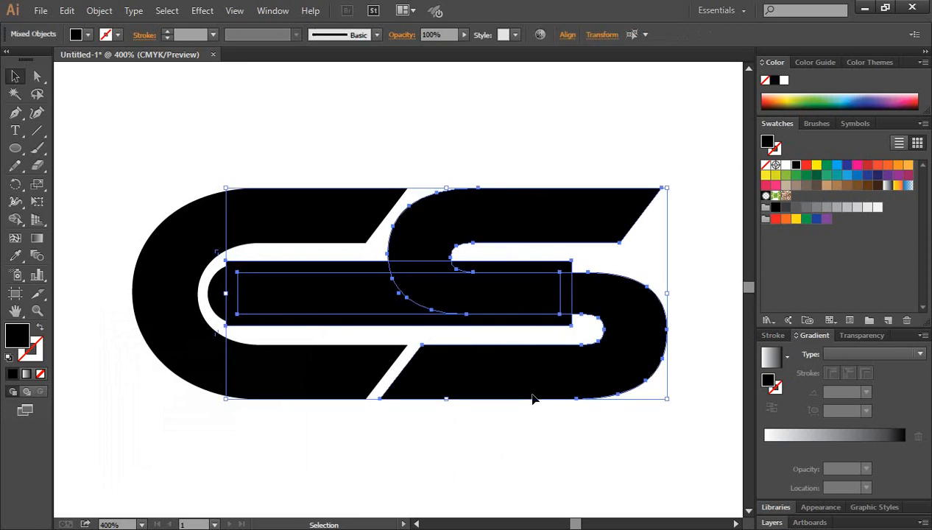
click(15, 219)
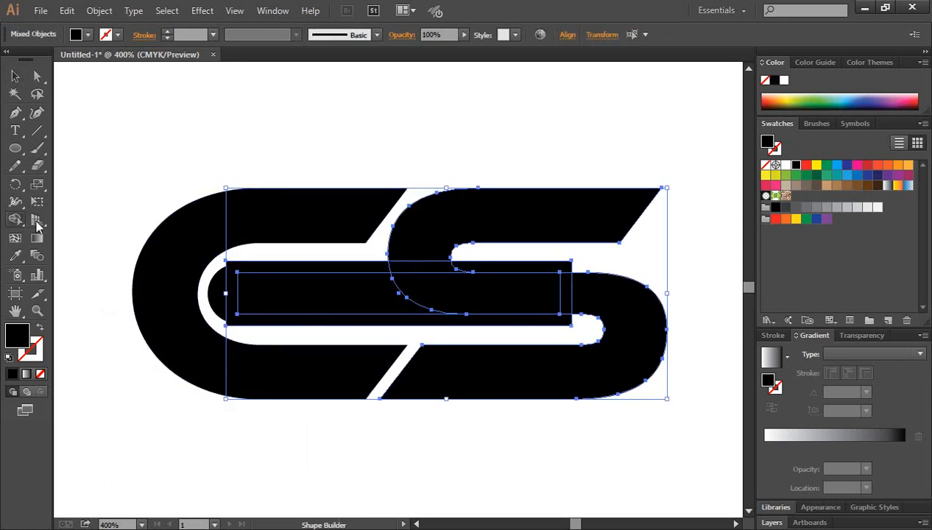
alt+click(342, 272)
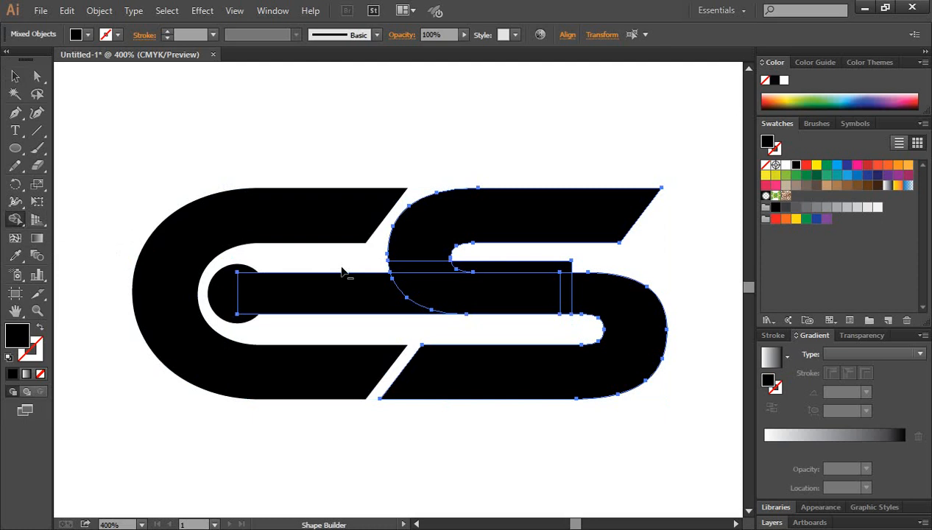
alt+click(407, 269)
alt+click(475, 270)
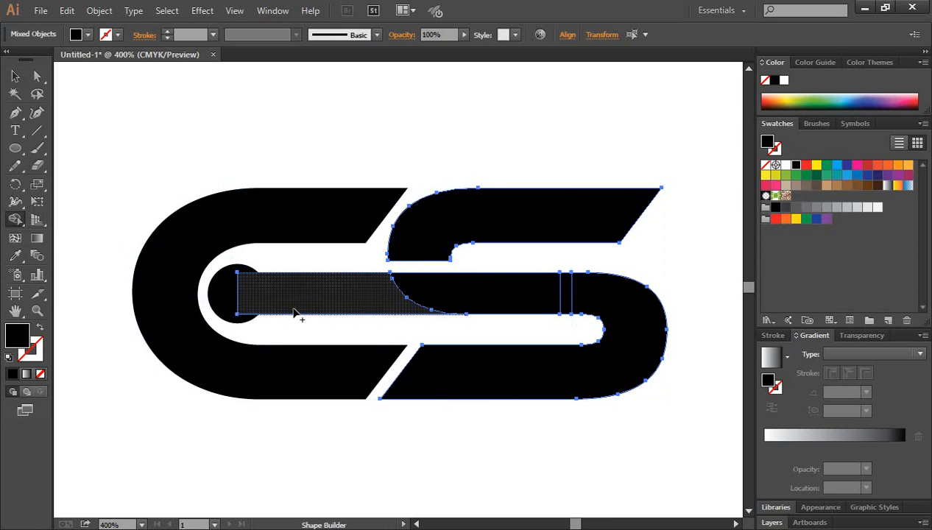
Merge the middle bar with the lower part of the S into one shape using the Shape Builder.
drag(435, 305, 387, 276)
mouse_move(327, 308)
mouse_down()
mouse_move(505, 295)
mouse_move(595, 302)
mouse_up()
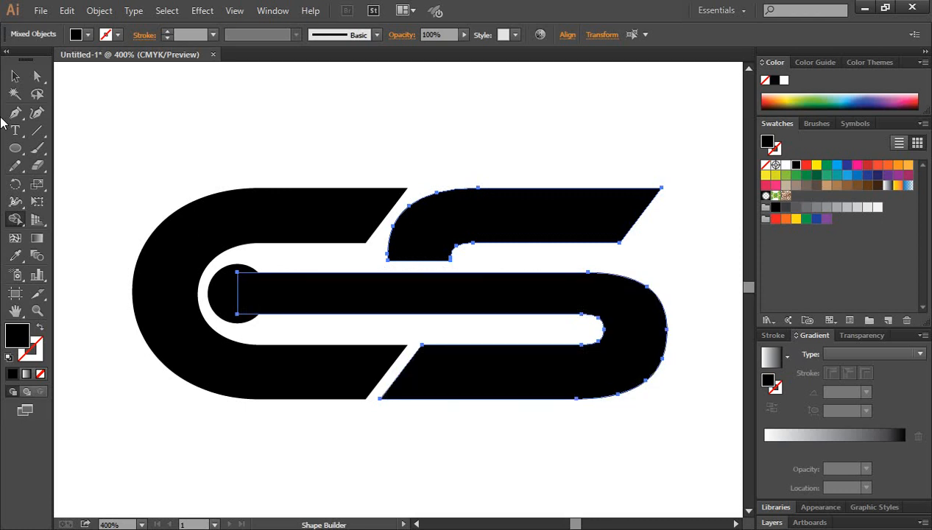
click(15, 75)
click(447, 177)
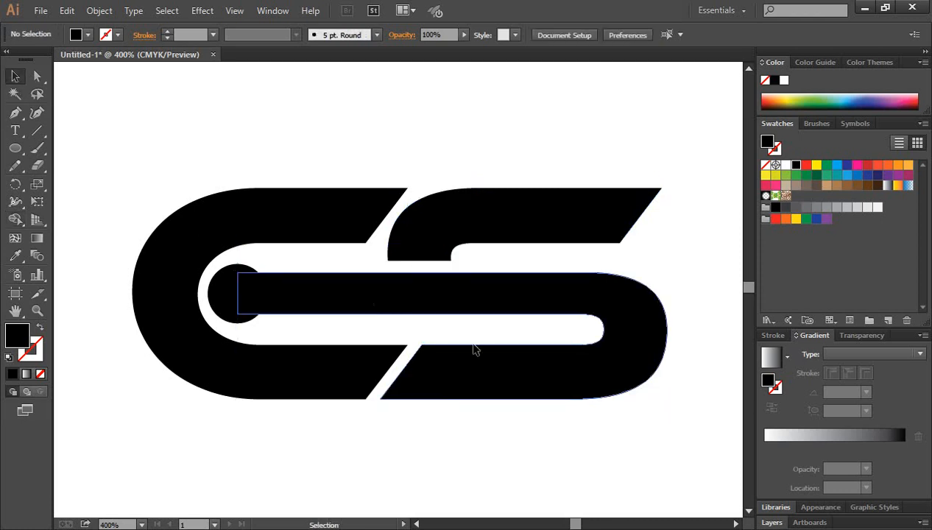
Merge the circle inside the C with the middle bar and lower S shape using the Shape Builder.
drag(412, 437, 419, 443)
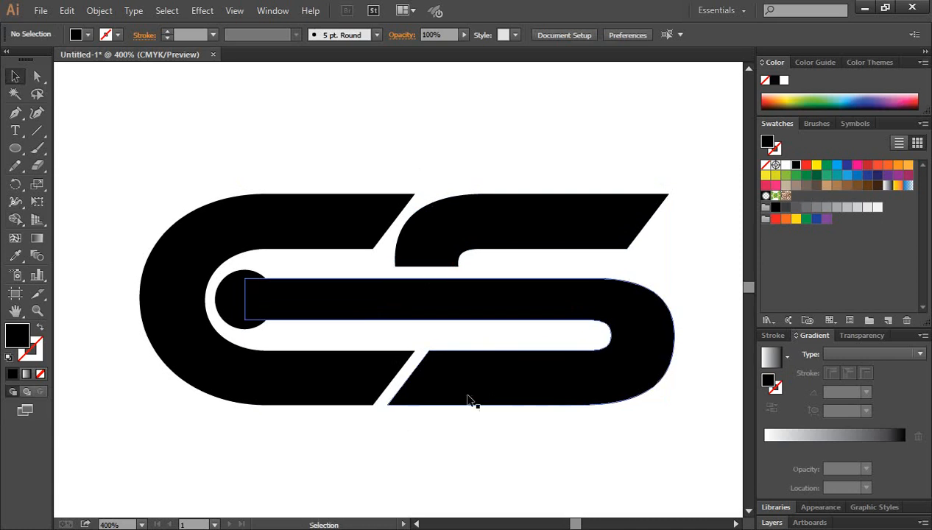
scroll(471, 412, down, 1)
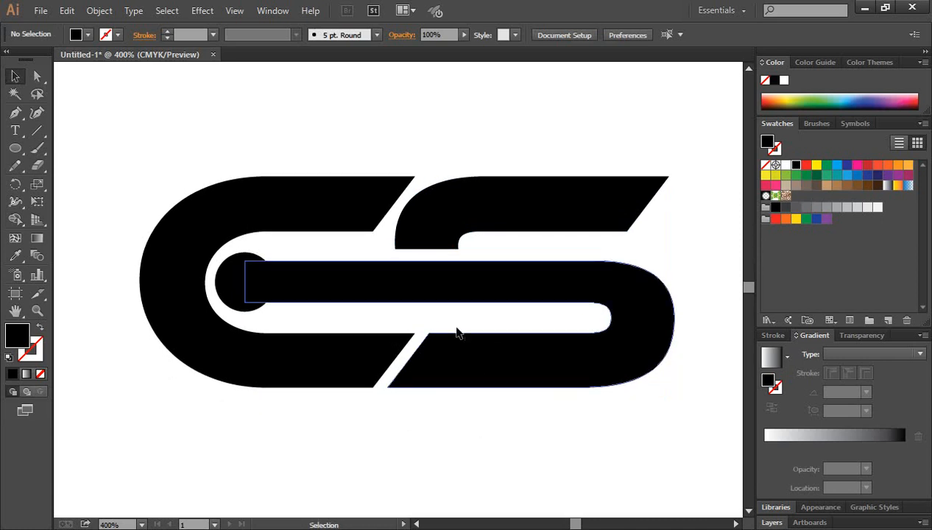
click(245, 279)
shift+click(348, 293)
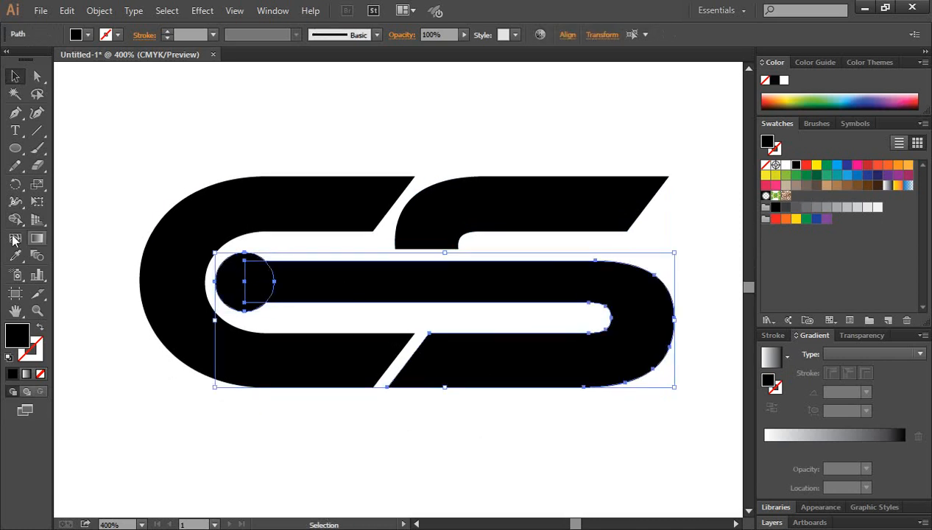
key(shift+m)
mouse_move(244, 280)
mouse_down()
mouse_move(322, 298)
mouse_move(351, 289)
mouse_up()
Fill the merged shape of circle, middle bar and lower S with red.
click(805, 167)
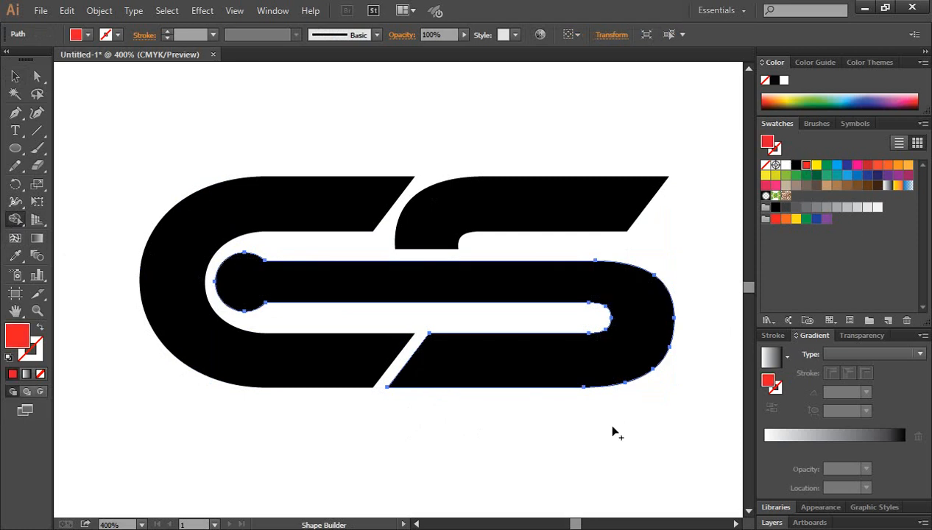
click(15, 75)
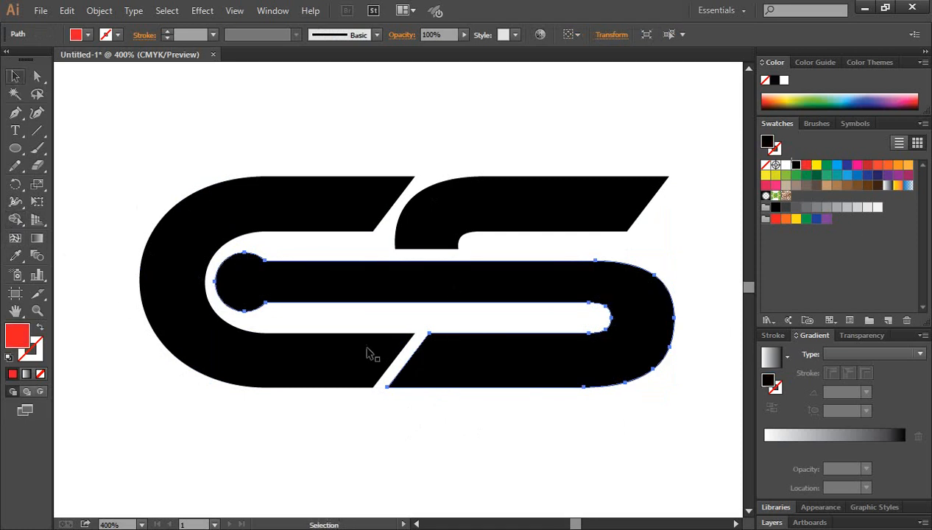
click(471, 320)
click(646, 332)
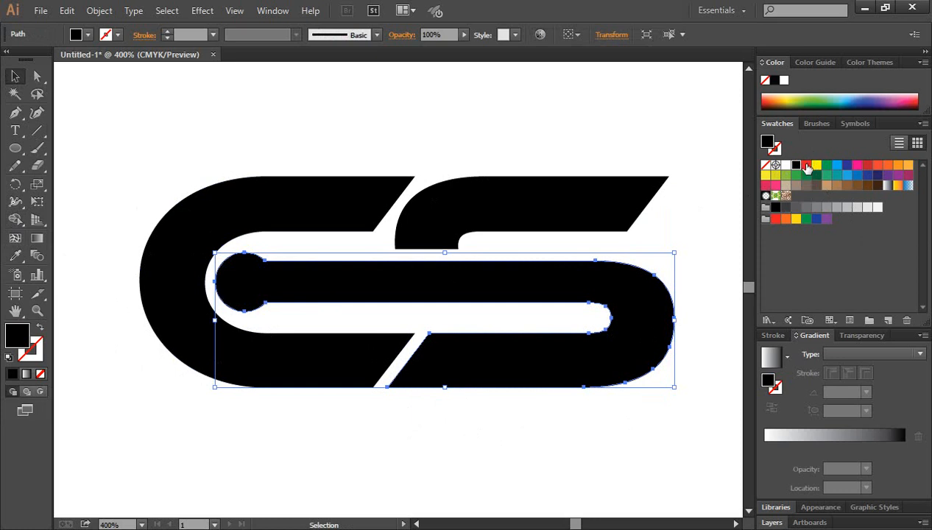
click(806, 165)
click(595, 457)
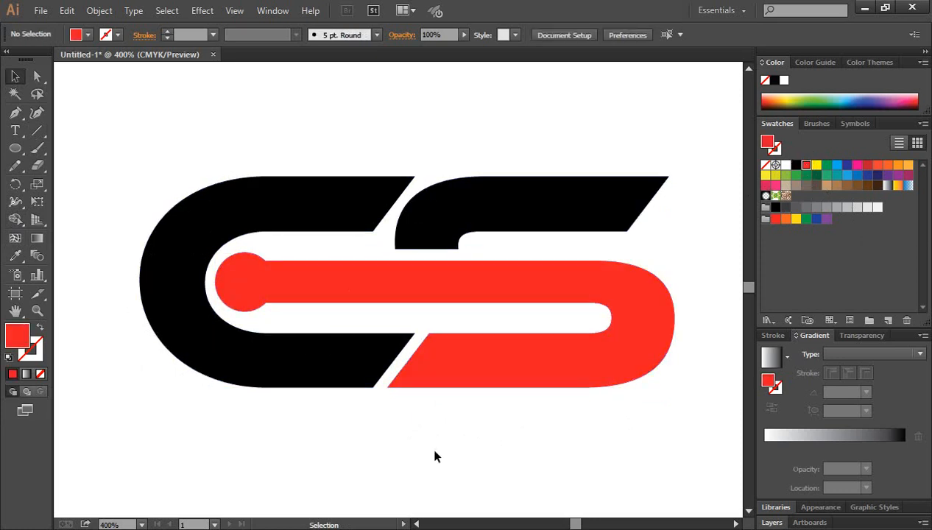
Fill the C with medium grey and apply the same grey to the upper part of the S with the Eyedropper.
click(310, 204)
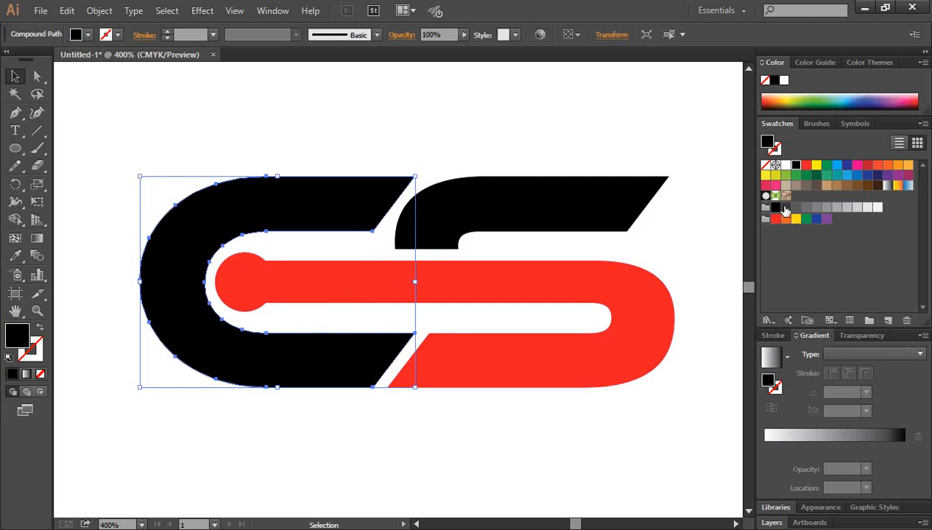
click(816, 208)
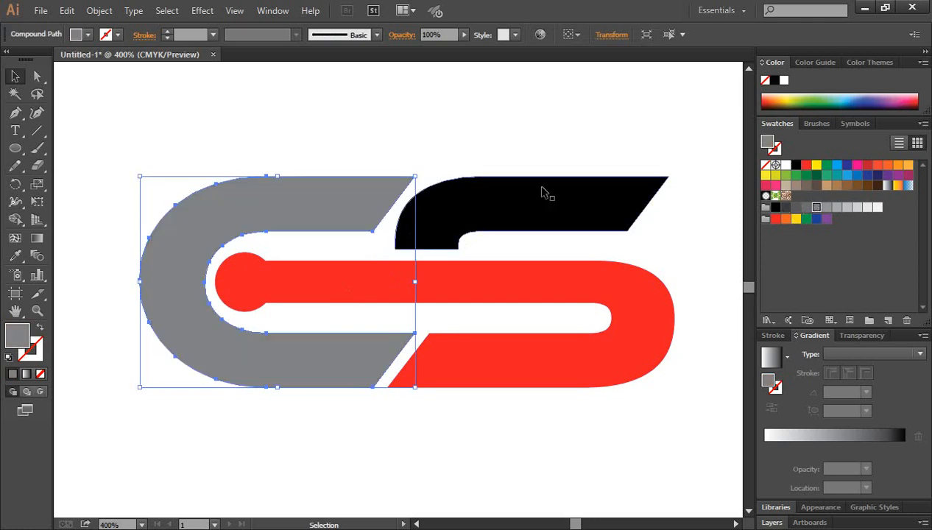
click(536, 208)
click(16, 255)
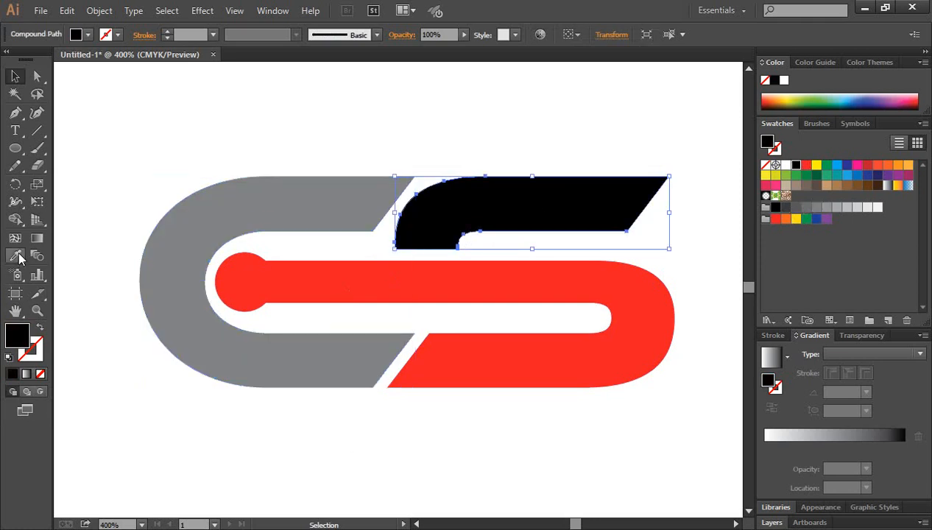
click(245, 182)
click(15, 75)
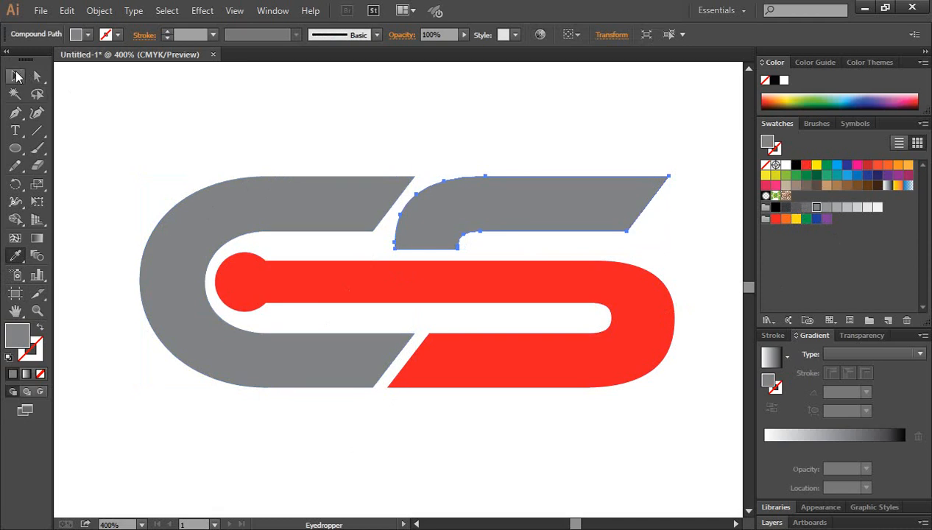
click(255, 115)
click(319, 218)
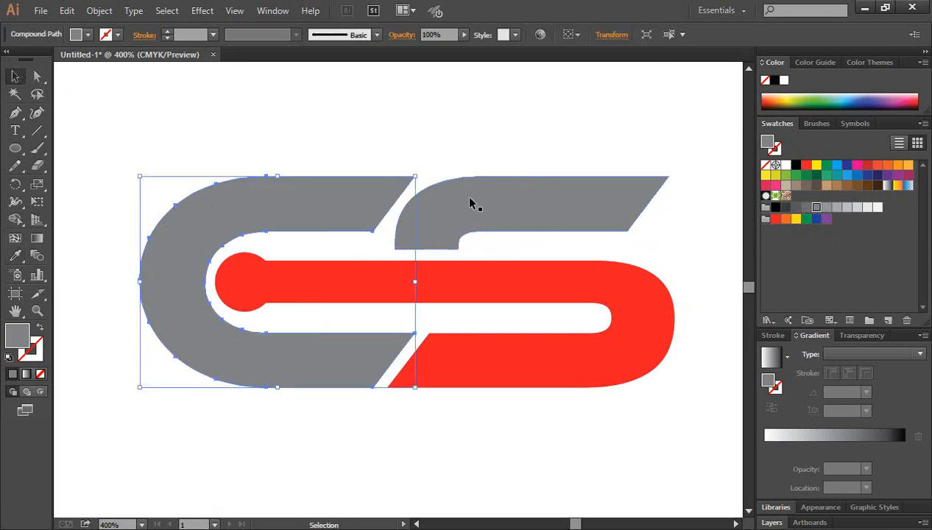
click(471, 198)
click(497, 145)
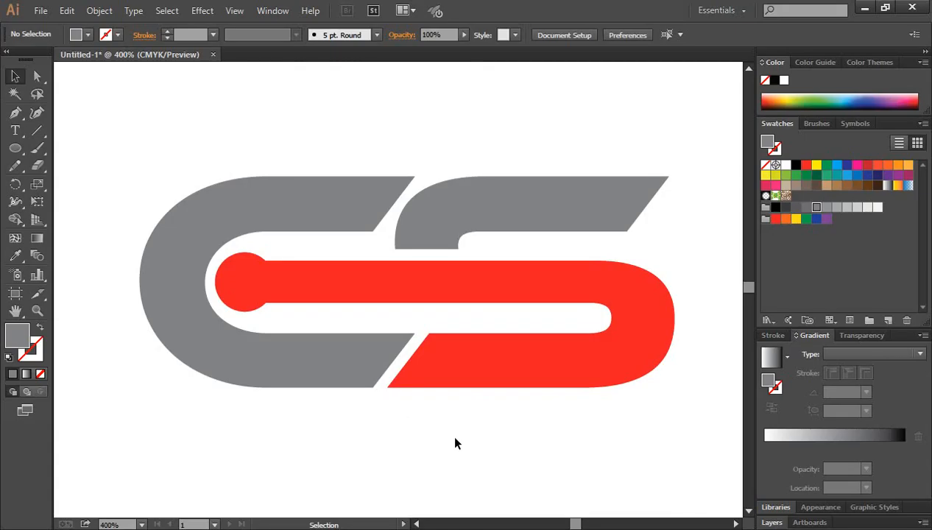
Try a red and a black fill on the C, and a black fill on the upper part of the S.
click(371, 209)
click(806, 165)
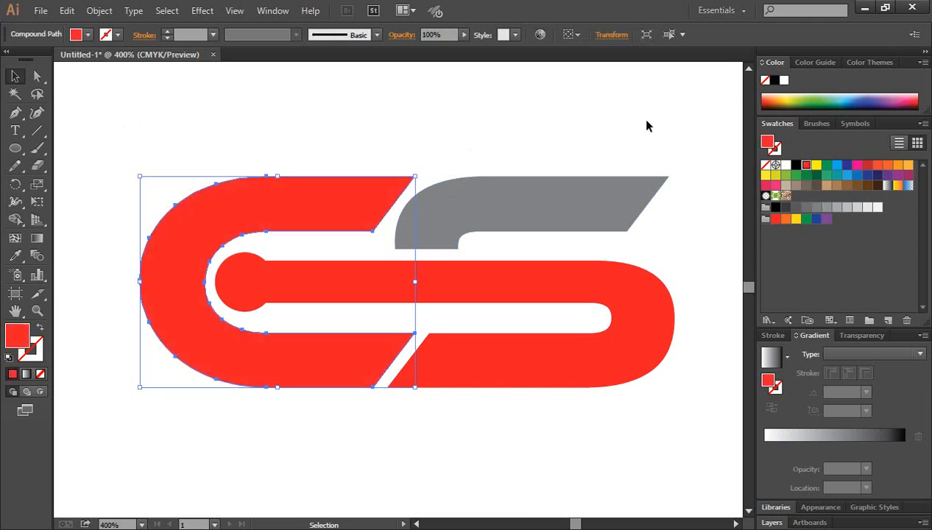
click(796, 165)
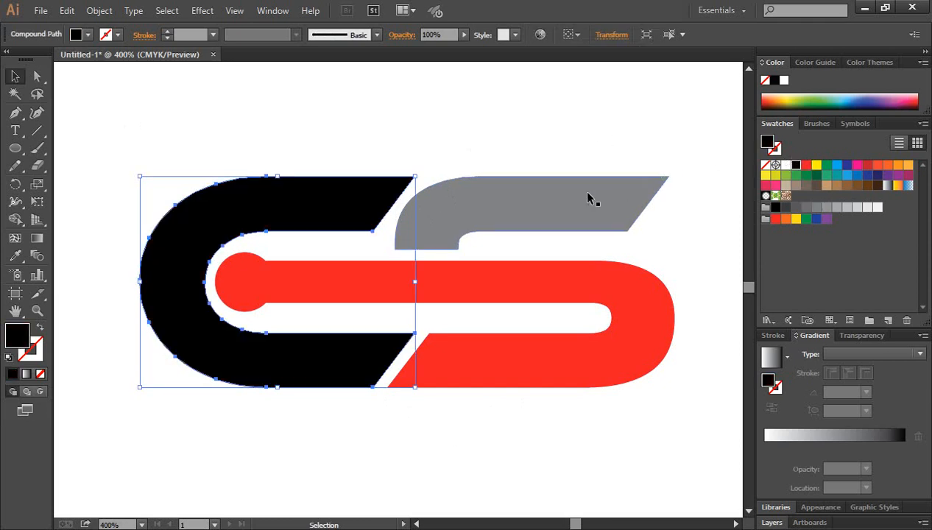
click(609, 194)
click(796, 165)
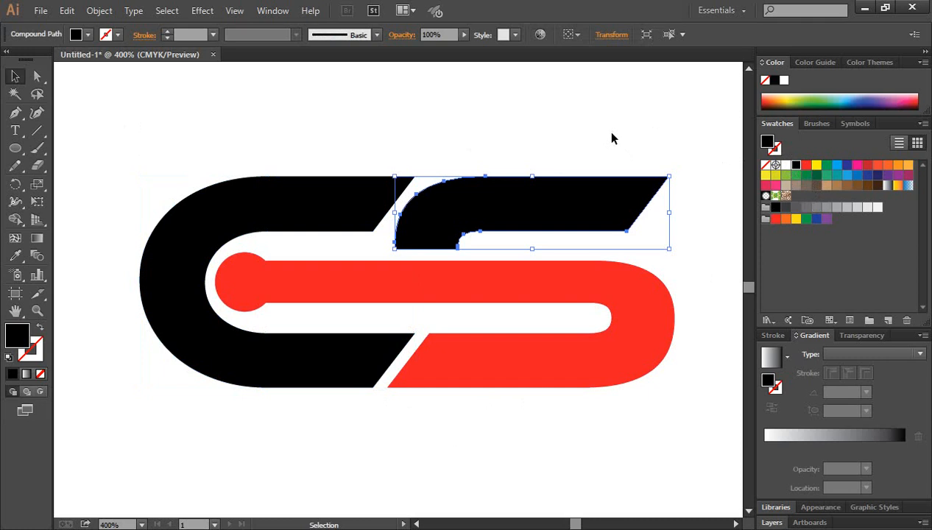
click(609, 140)
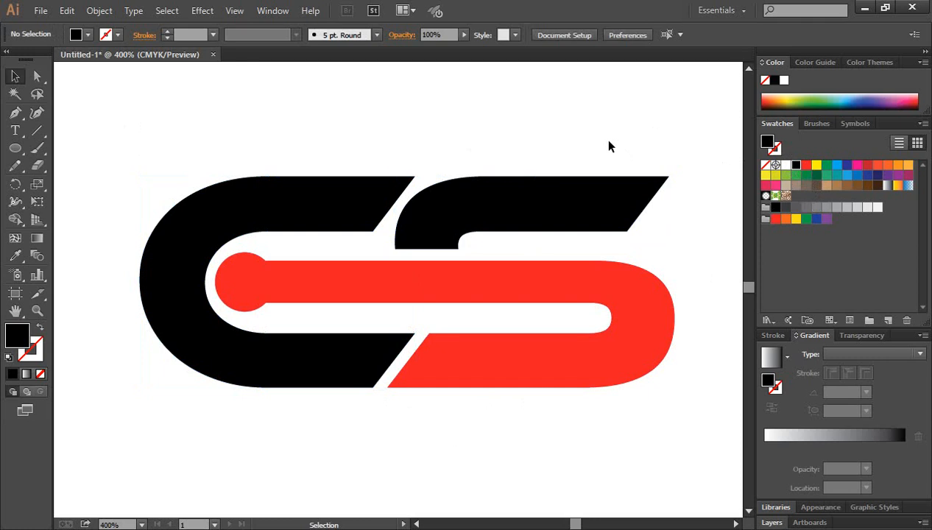
Undo the black and red fill trials on the C and the upper part of the S.
click(281, 225)
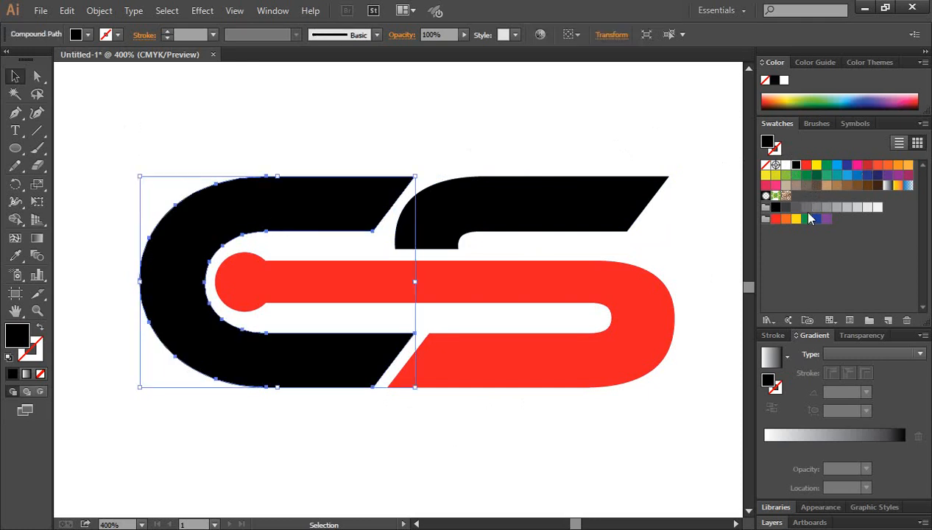
key(ctrl+z)
key(ctrl+z)
key(ctrl+z)
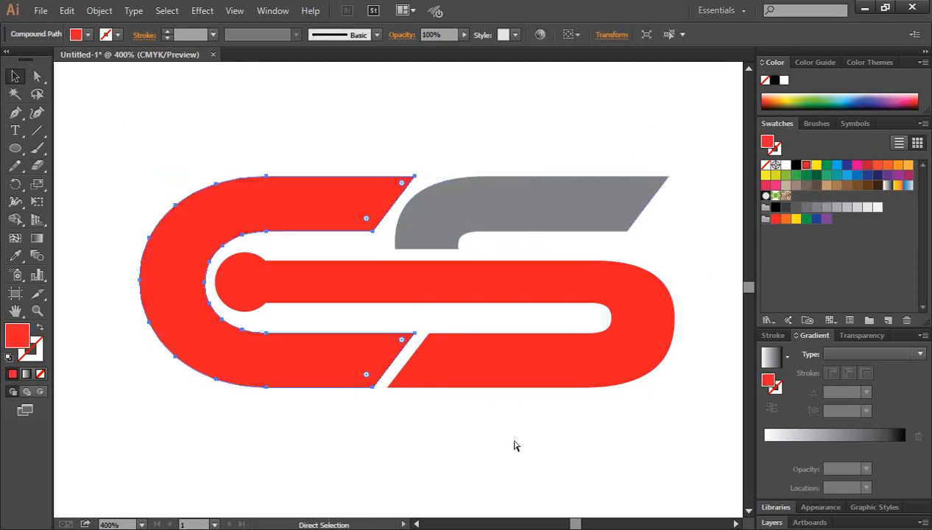
click(506, 457)
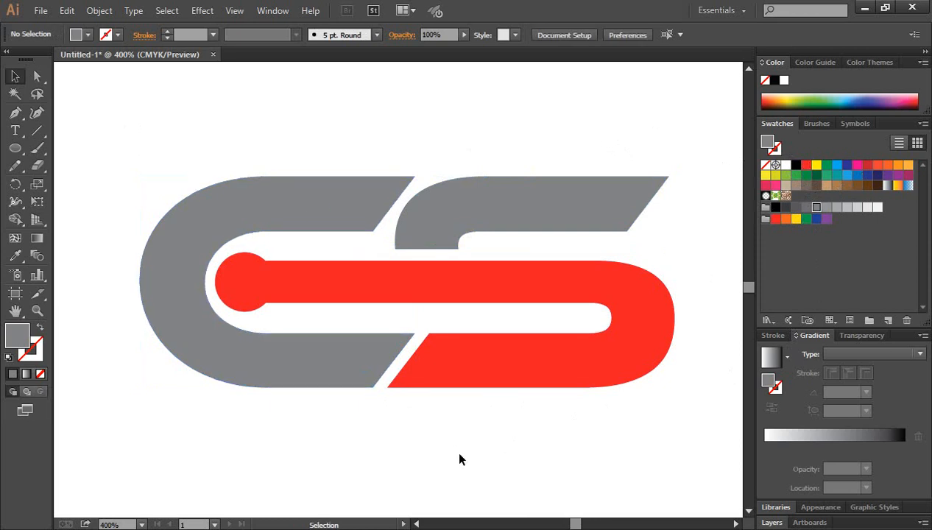
Add the text "CS COMPANY" in Ethnocentric Regular, 12 pt, below the logo.
scroll(464, 461, down, 1)
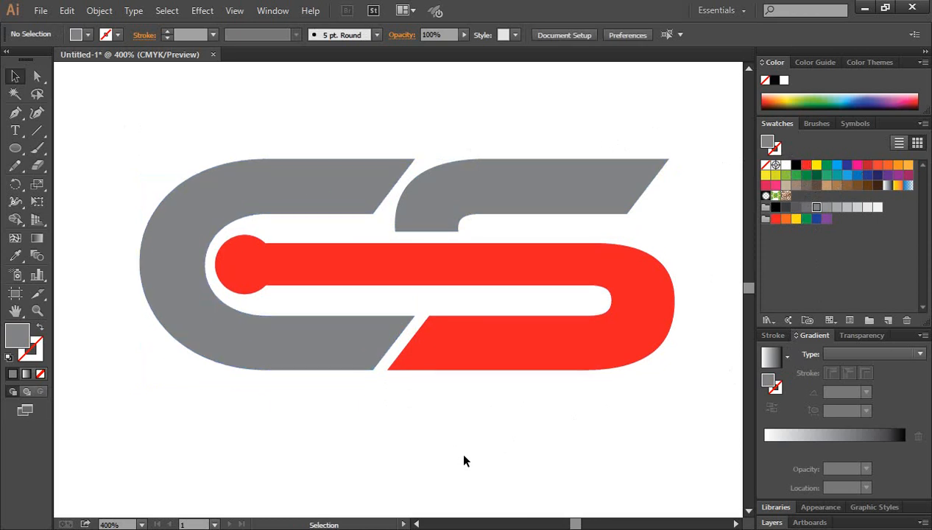
key(a)
key(ctrl+minus)
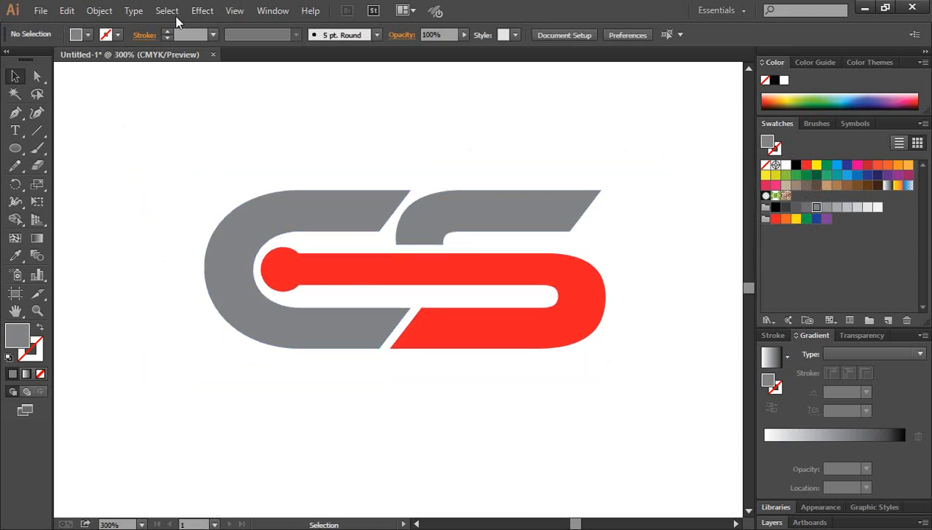
click(15, 130)
scroll(388, 381, down, 2)
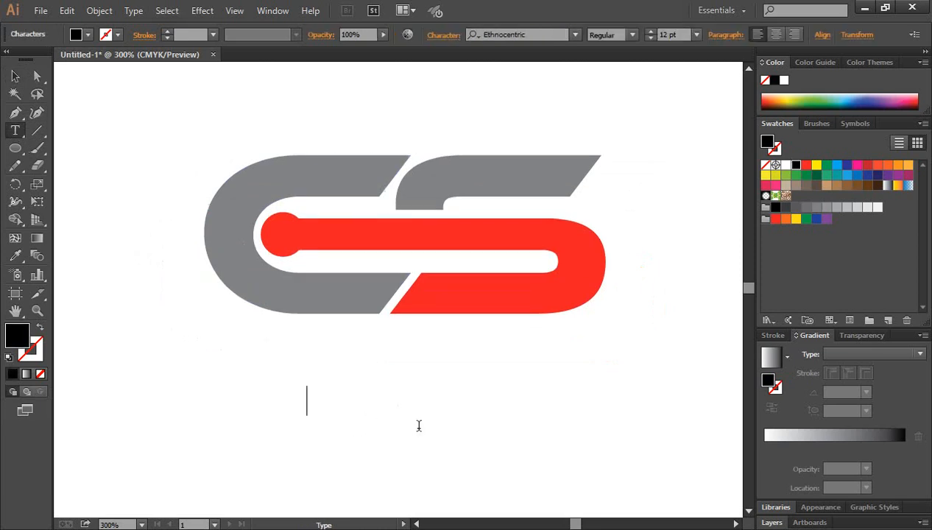
text(CS)
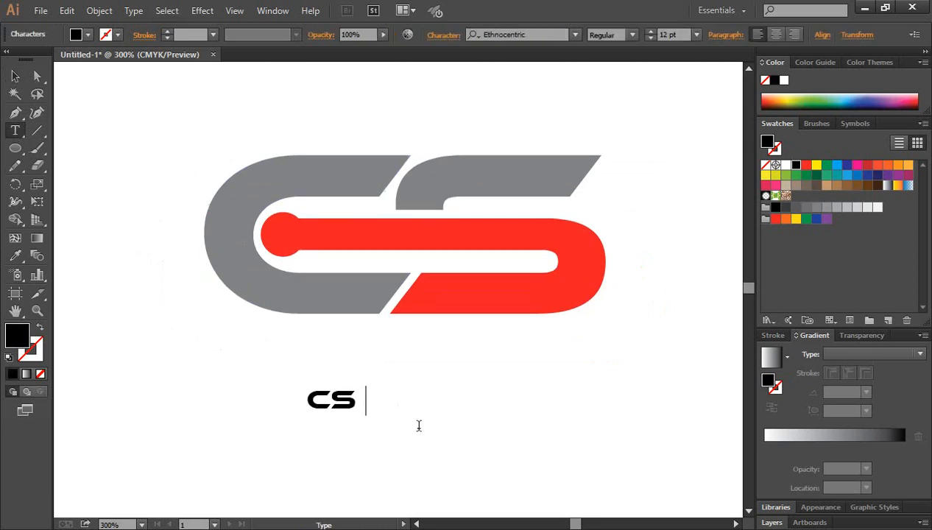
text( COMPAN)
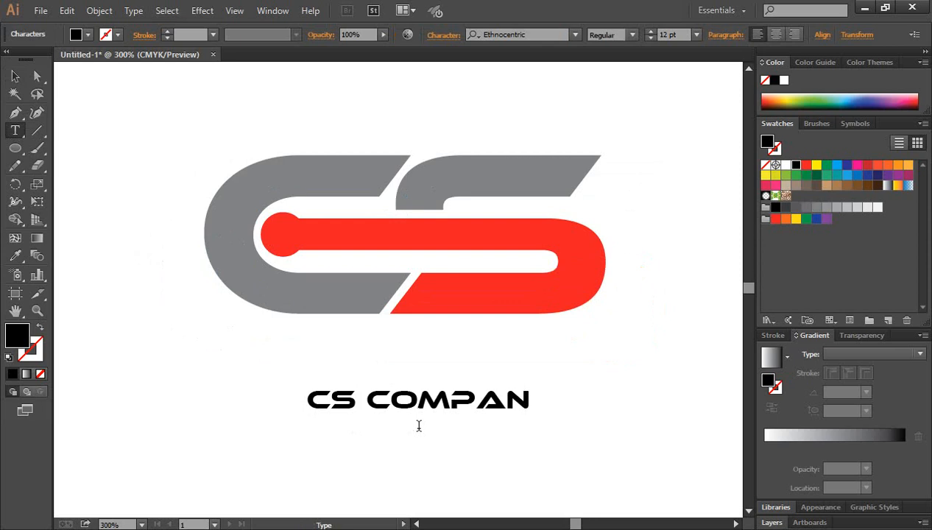
text(Y)
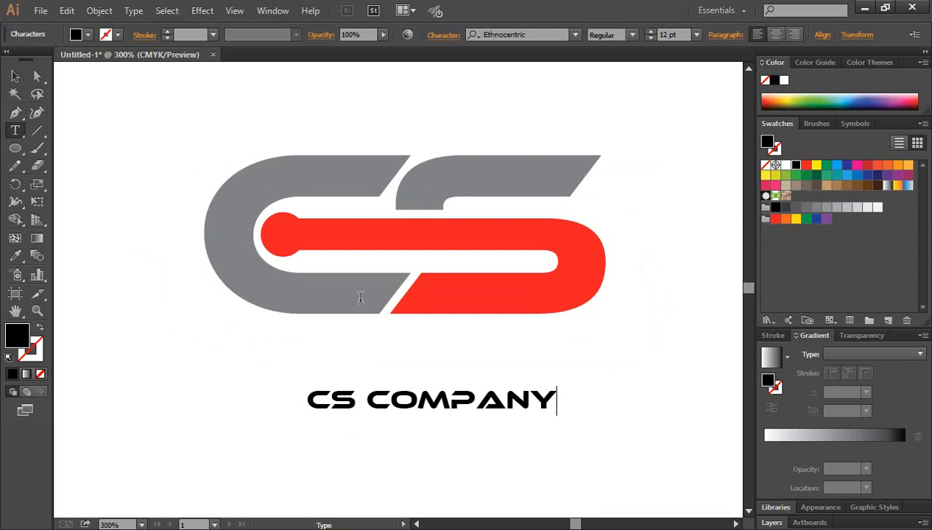
Enlarge the company name to about 13.19 pt and place it centred just beneath the lettermark.
click(15, 76)
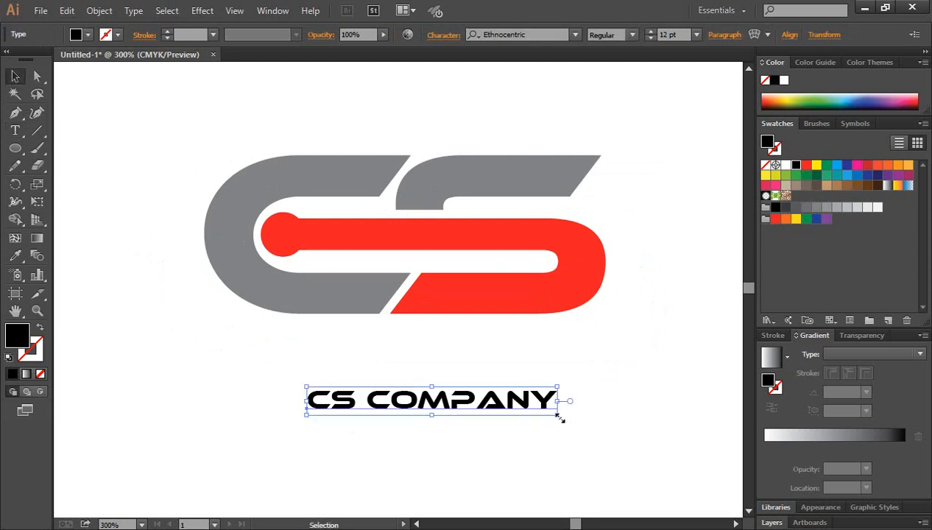
drag(560, 419, 570, 420)
drag(527, 394, 510, 347)
scroll(511, 347, down, 1)
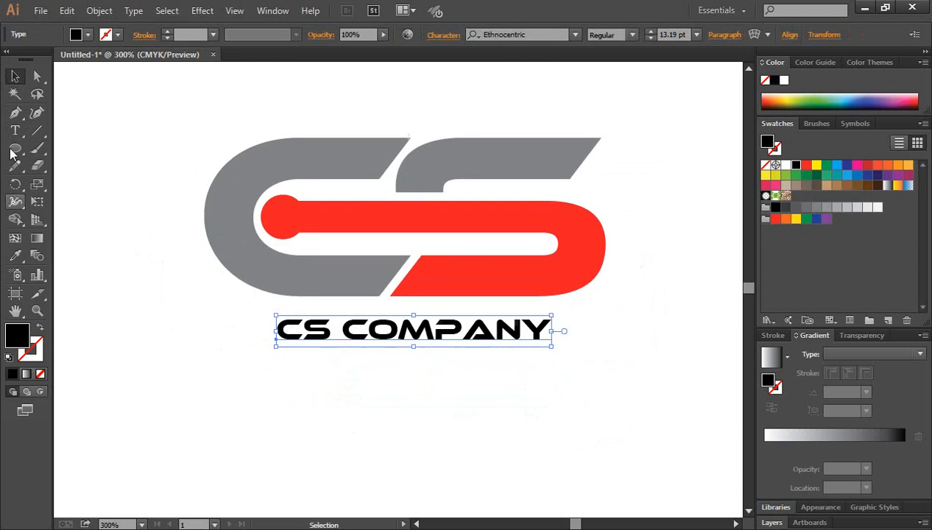
Colour the company name's initial letters, filling the C with the logo's grey and the S with red.
click(15, 131)
drag(301, 333, 272, 330)
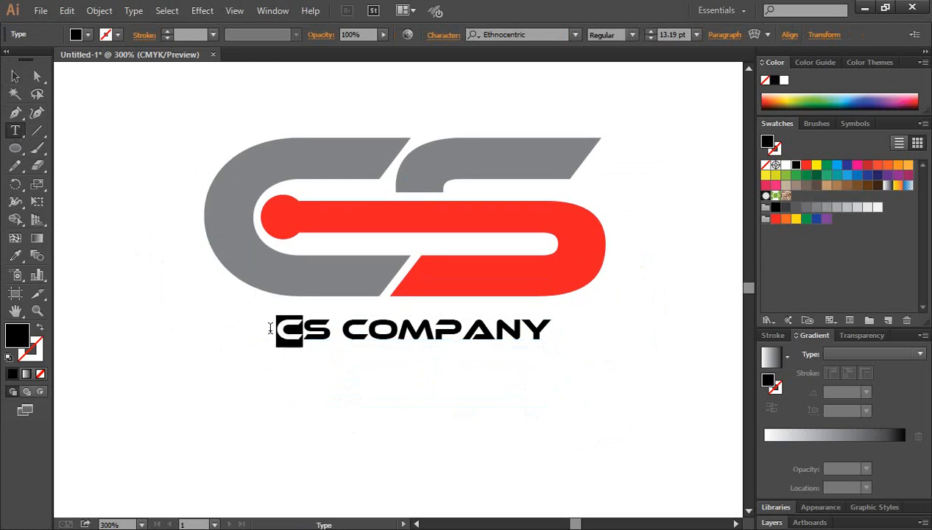
click(816, 207)
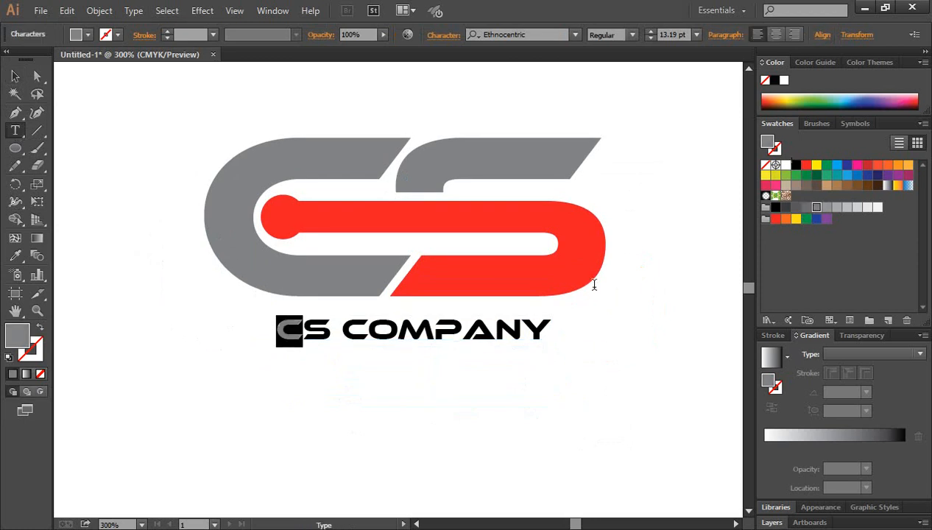
drag(303, 329, 330, 330)
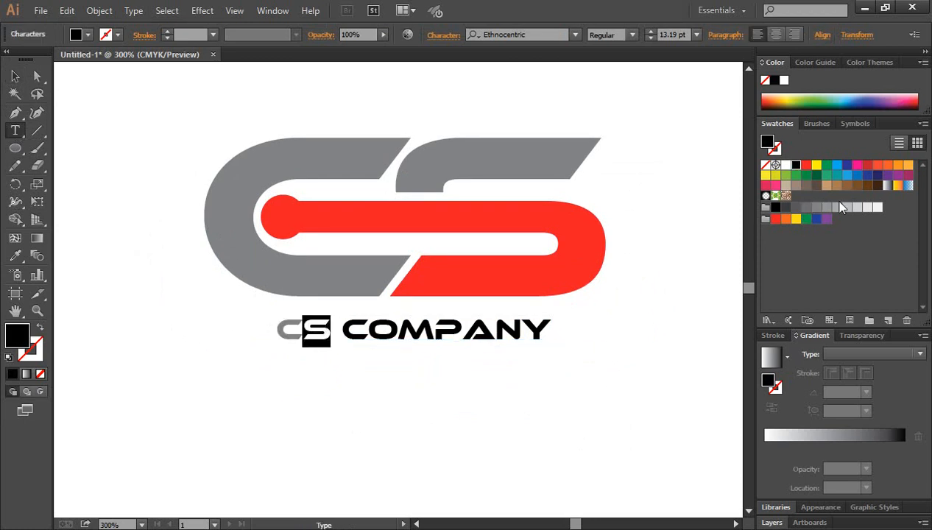
click(806, 165)
click(499, 369)
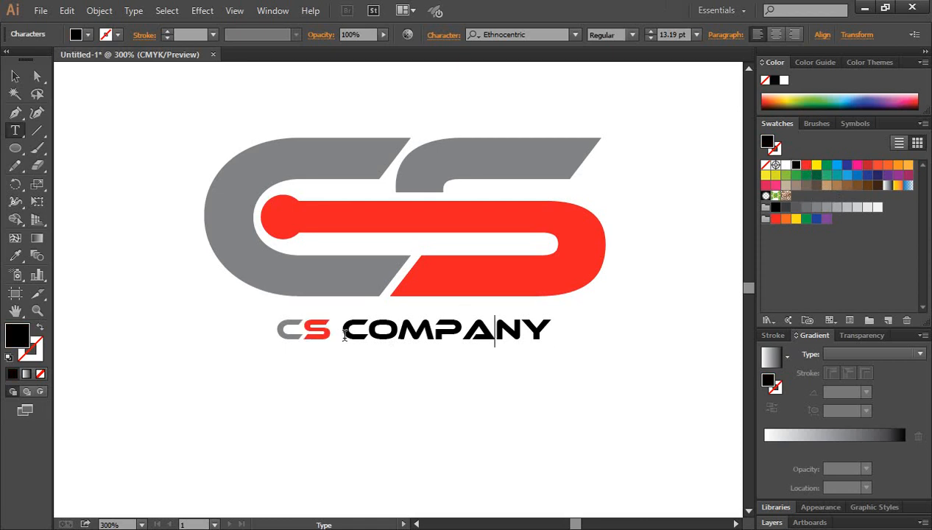
Fill the word "COMPANY" in the company name with the same grey as the C.
double_click(398, 332)
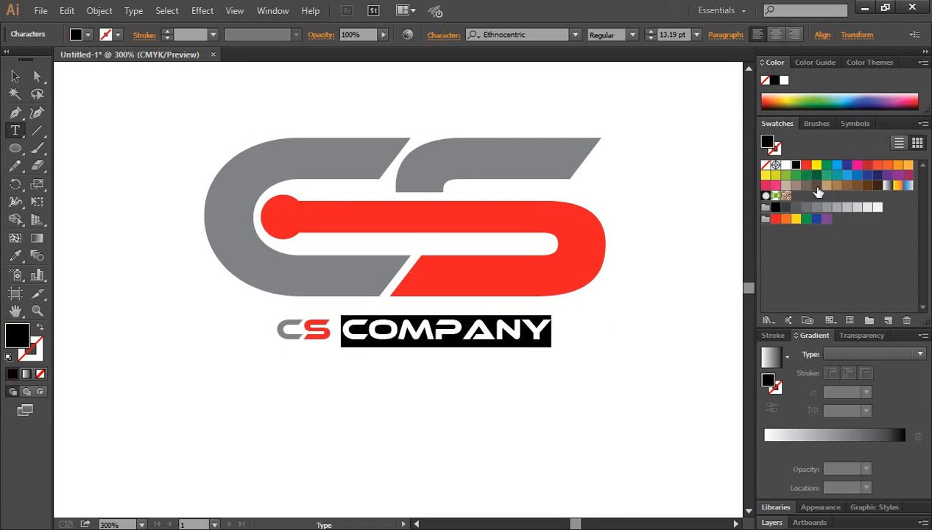
click(817, 214)
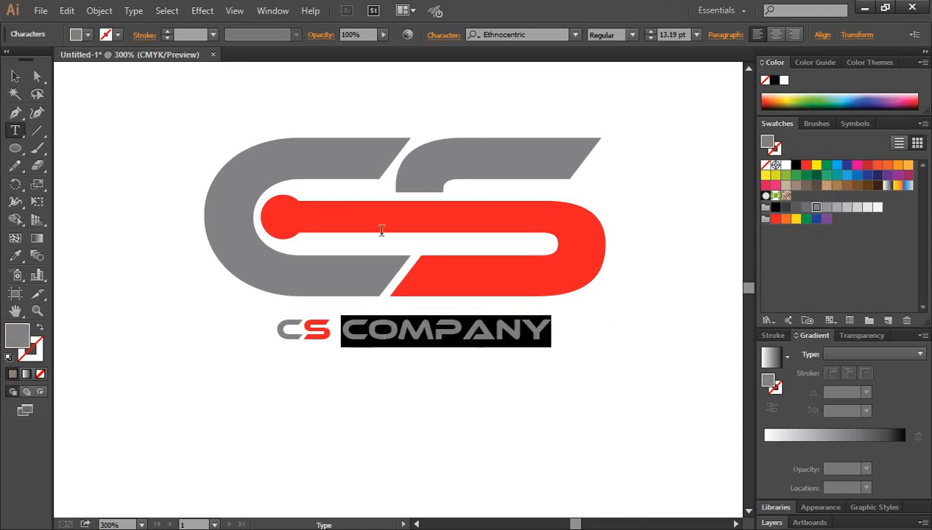
click(15, 76)
click(419, 445)
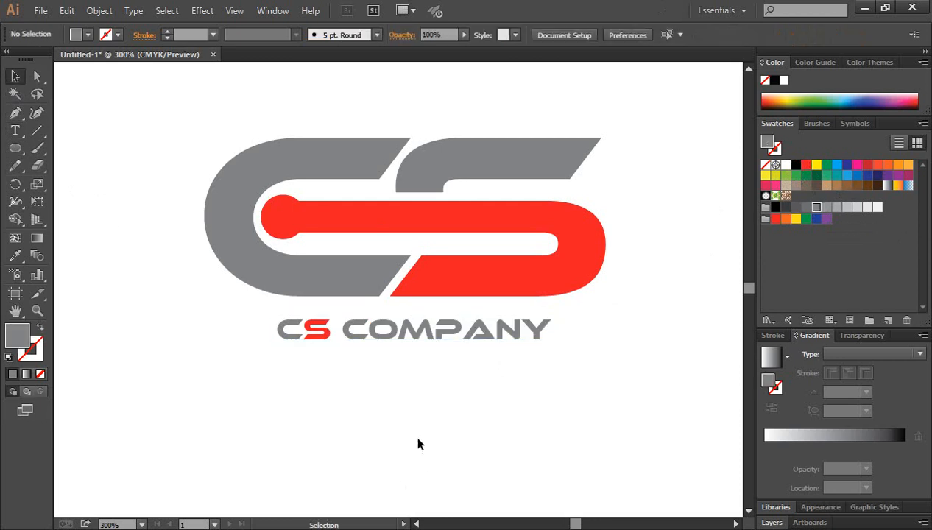
Add the text "YOUR TAGLINE" in Ethnocentric Regular, 12 pt, below the company name.
click(15, 133)
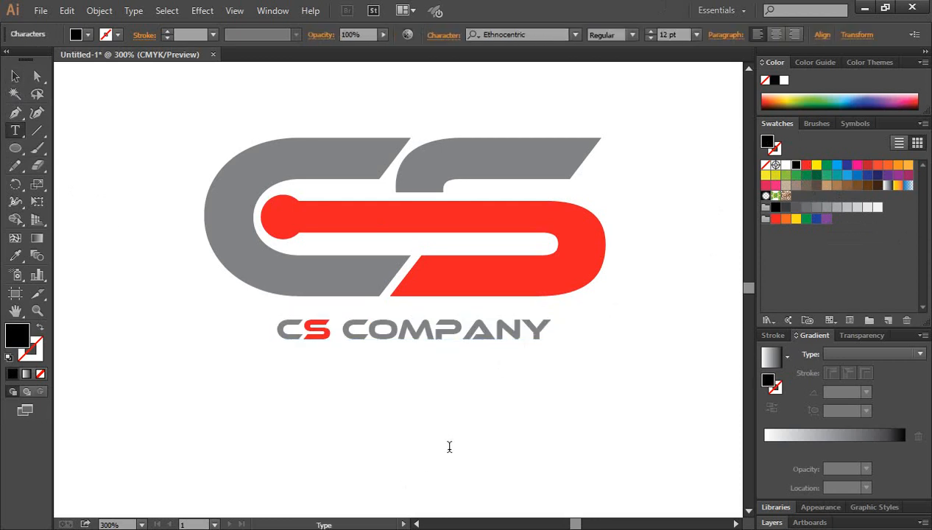
text(YOU)
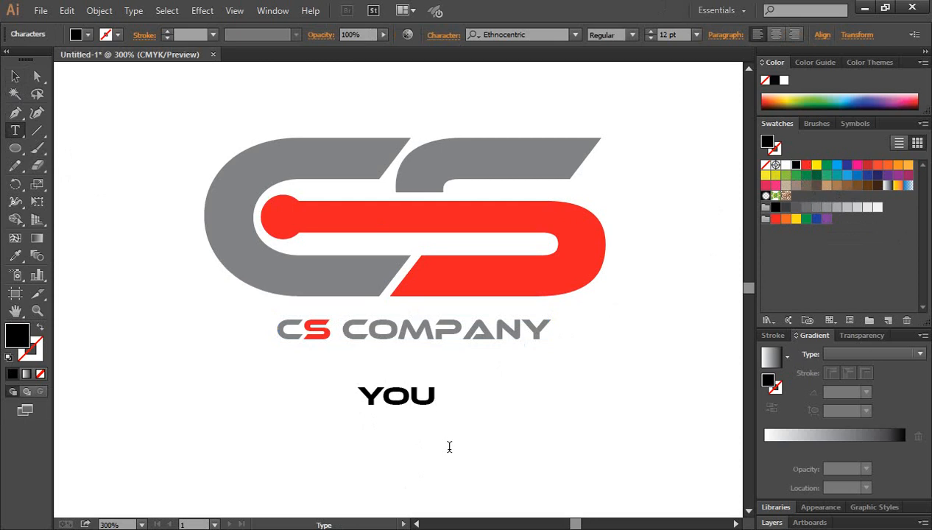
text(R TAGLINE)
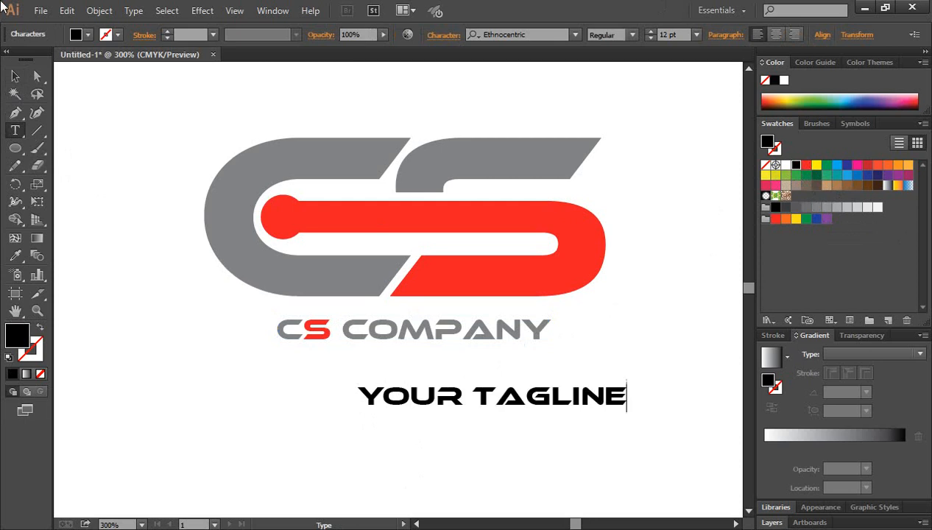
click(14, 75)
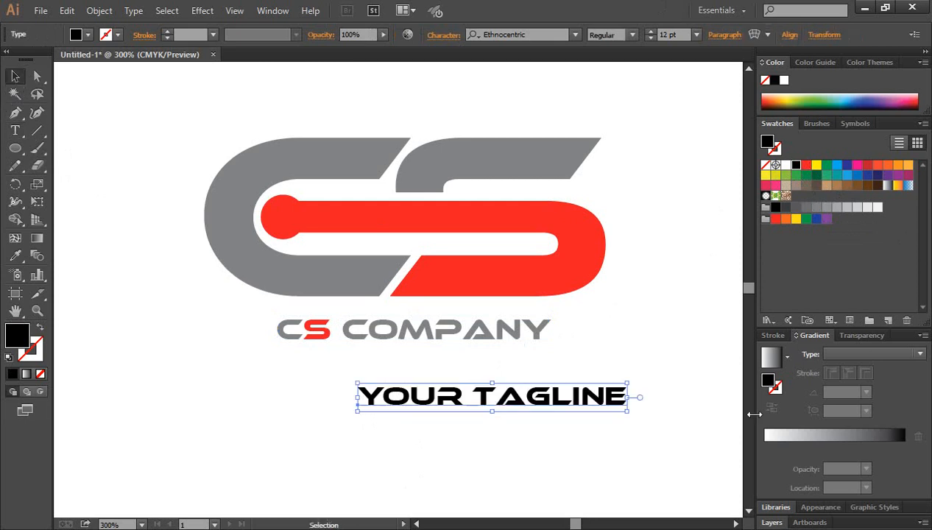
Shrink the tagline to about 8.48 pt and place it roughly centred just beneath the company name.
drag(628, 412, 609, 410)
drag(535, 397, 467, 361)
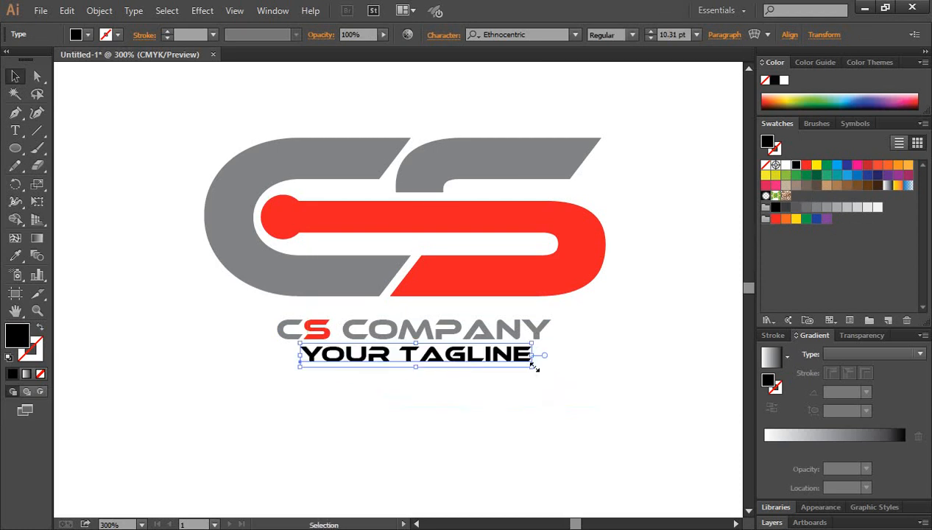
drag(532, 367, 510, 364)
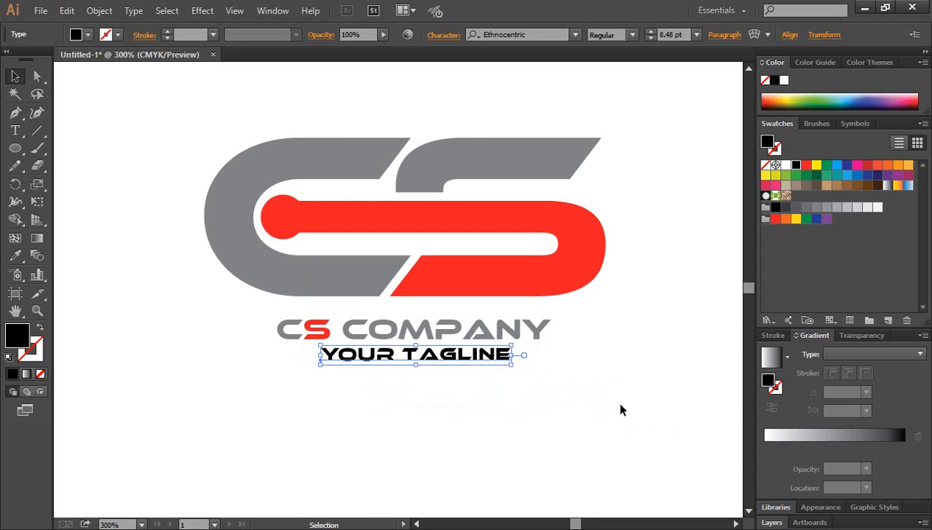
key(Left)
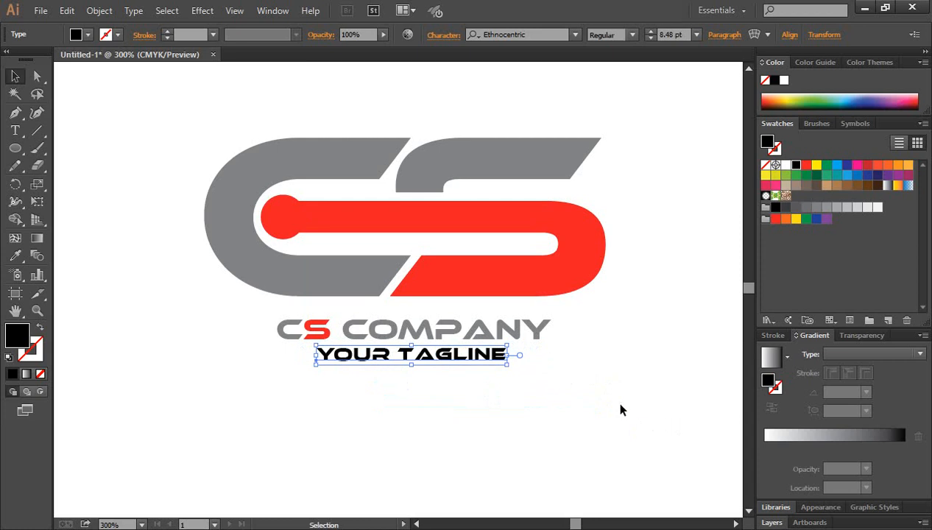
key(Up)
key(Left)
click(611, 385)
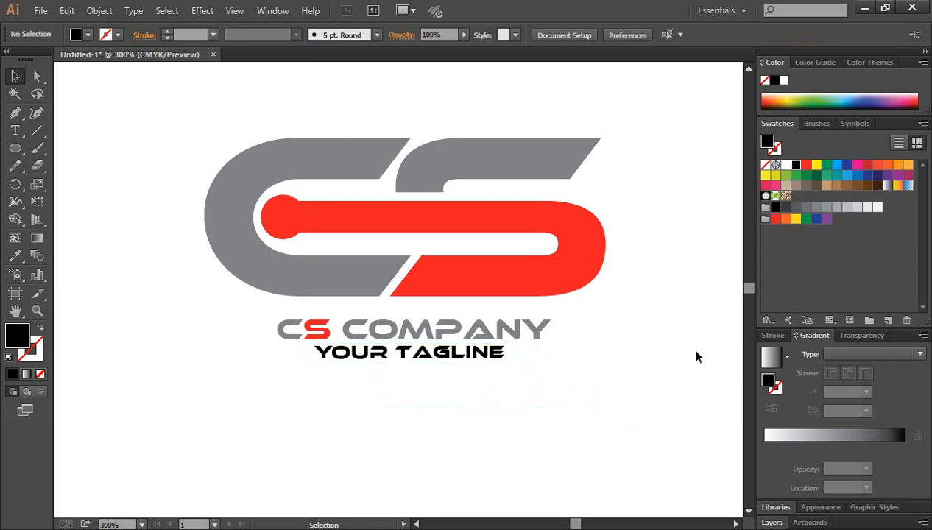
Fill the tagline with the same grey used in the company name.
click(427, 356)
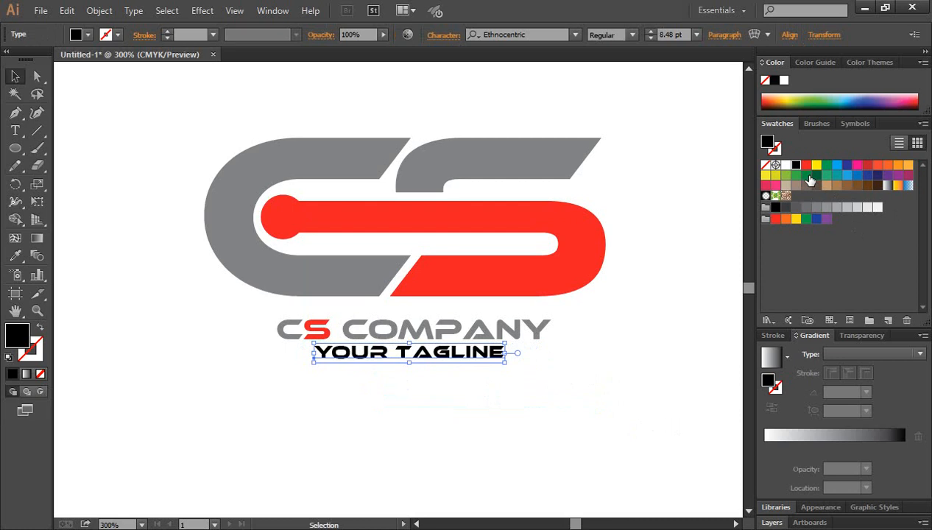
click(817, 207)
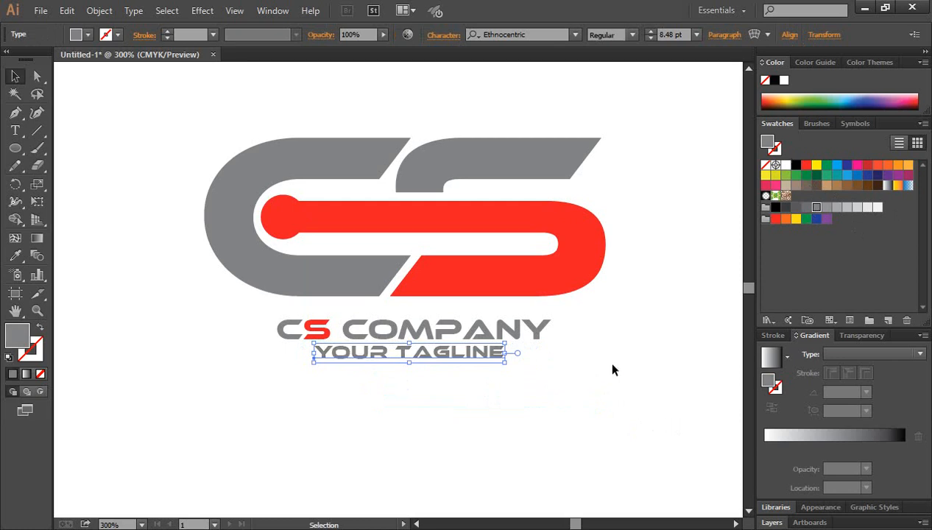
click(610, 368)
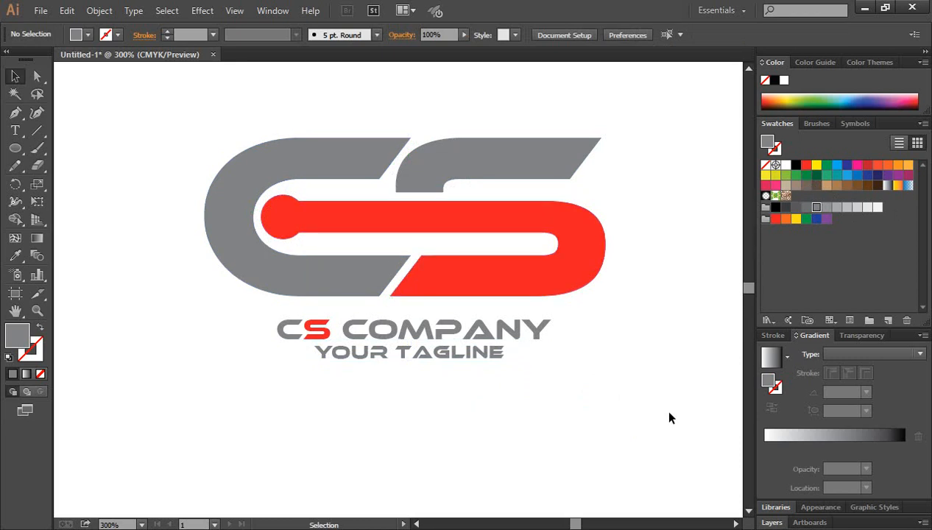
Slightly enlarge the C and S of the company name individually with the Touch Type tool.
scroll(567, 383, up, 1)
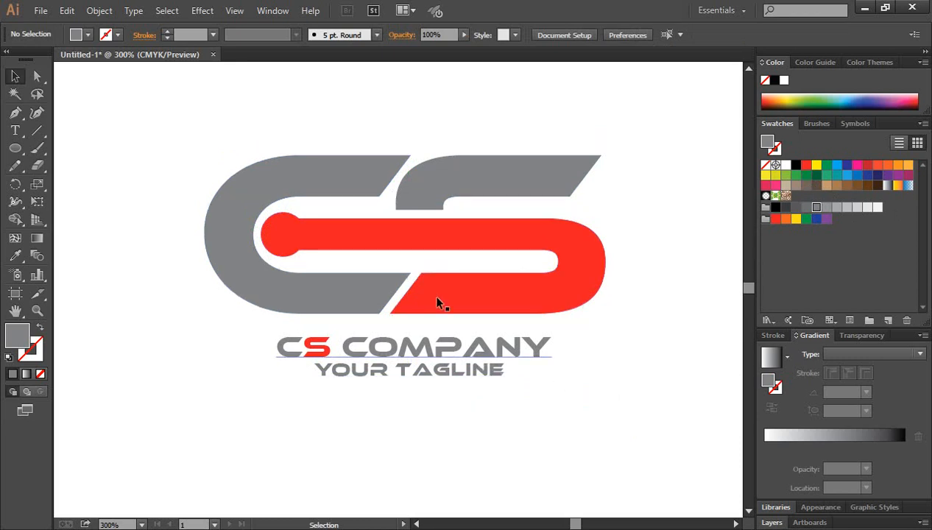
key(ctrl+space)
click(405, 270)
drag(399, 270, 401, 292)
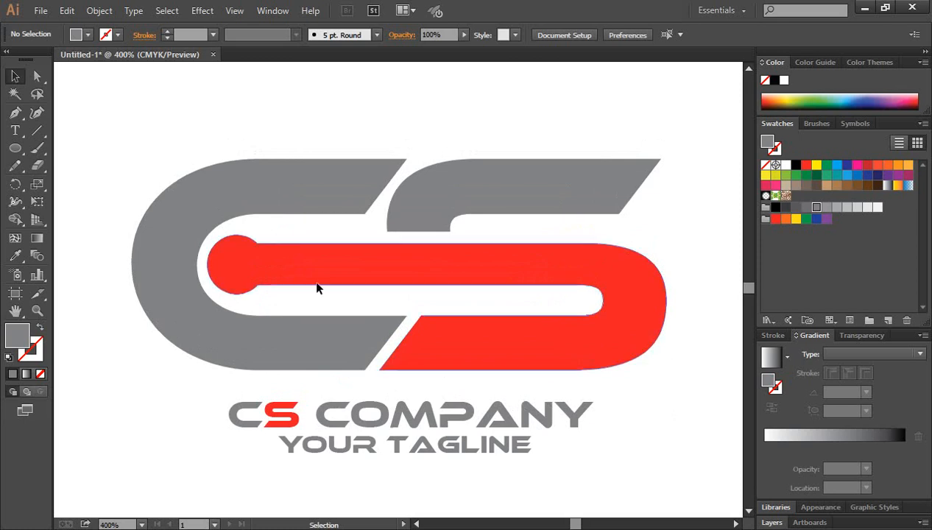
click(16, 131)
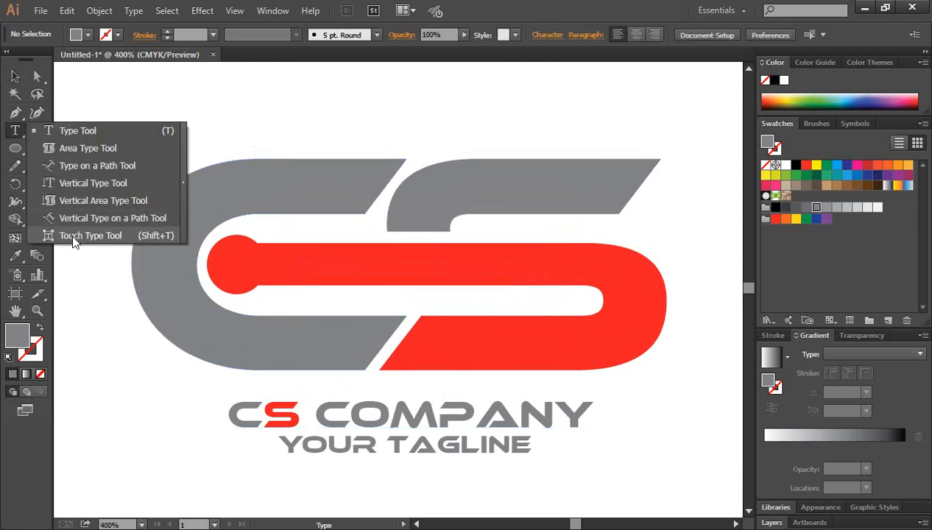
click(73, 236)
click(255, 413)
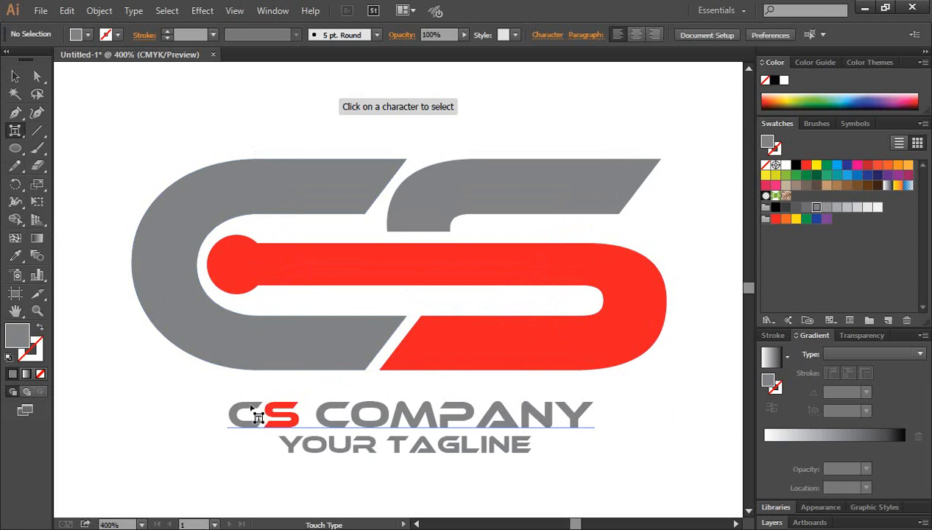
ctrl+click(284, 413)
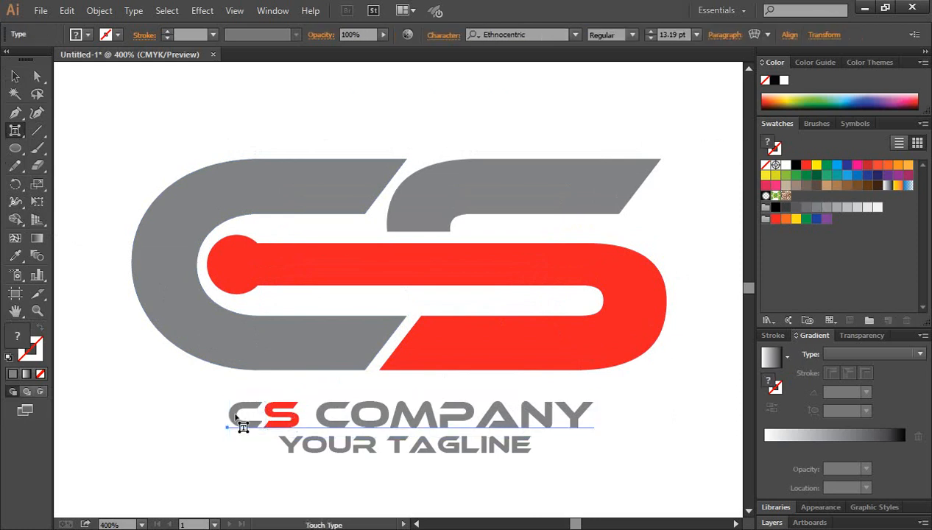
click(239, 418)
drag(265, 395, 320, 397)
click(293, 408)
click(14, 75)
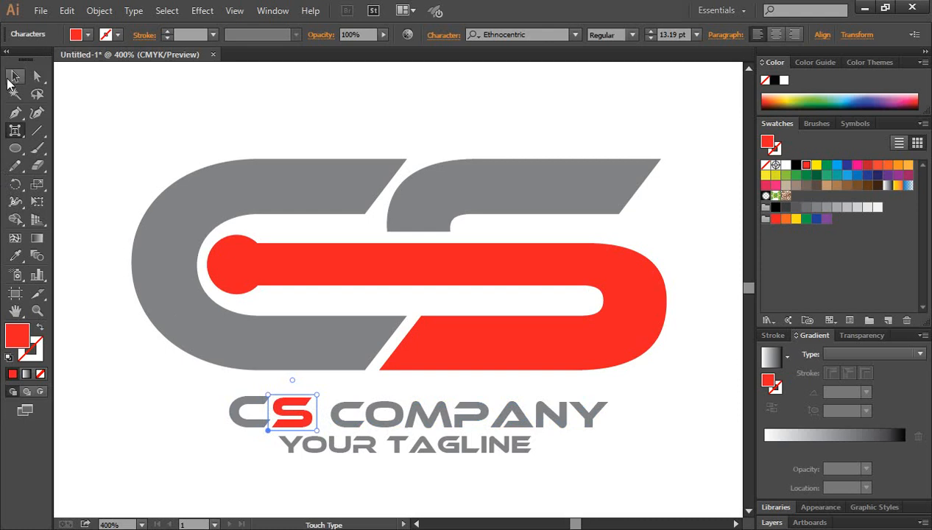
click(129, 435)
Check the finished logo on the artboard, and switch to Photoshop to examine it in Logo_mockup.psd.
key(ctrl+minus)
key(ctrl+minus)
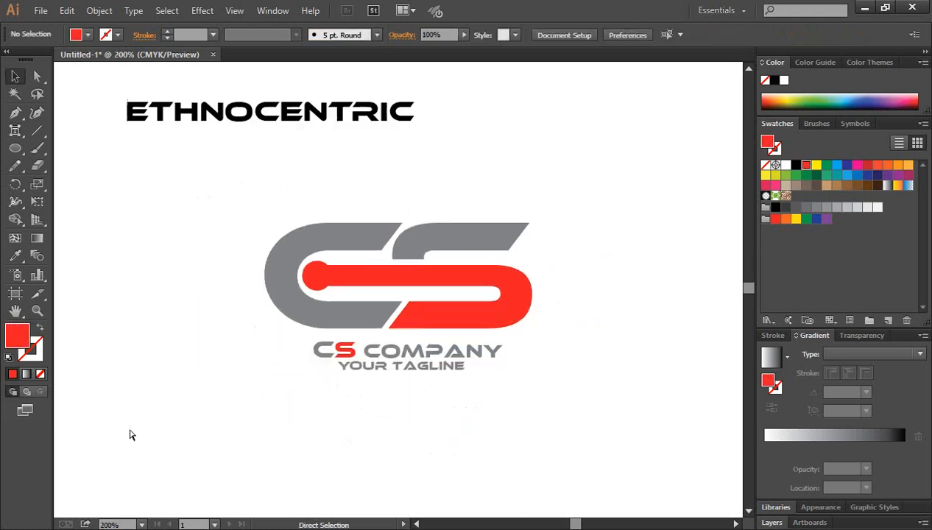
click(399, 280)
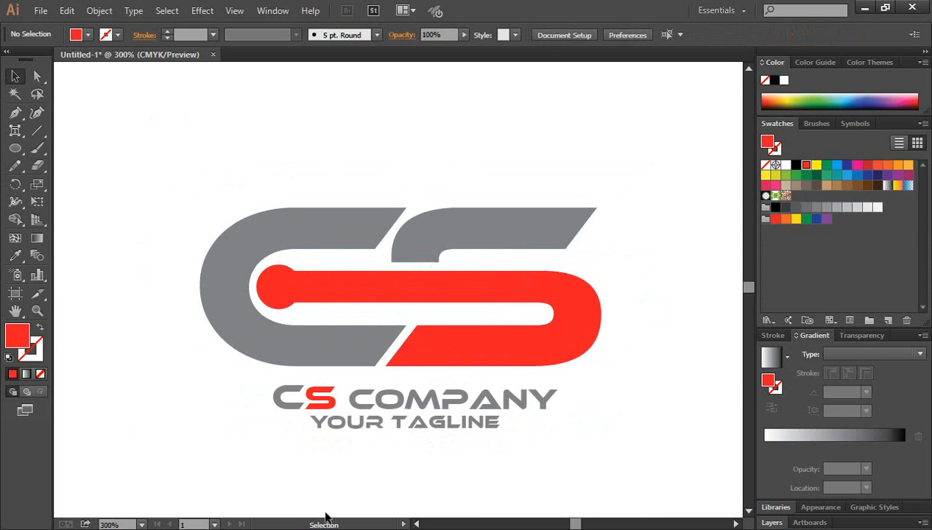
click(411, 508)
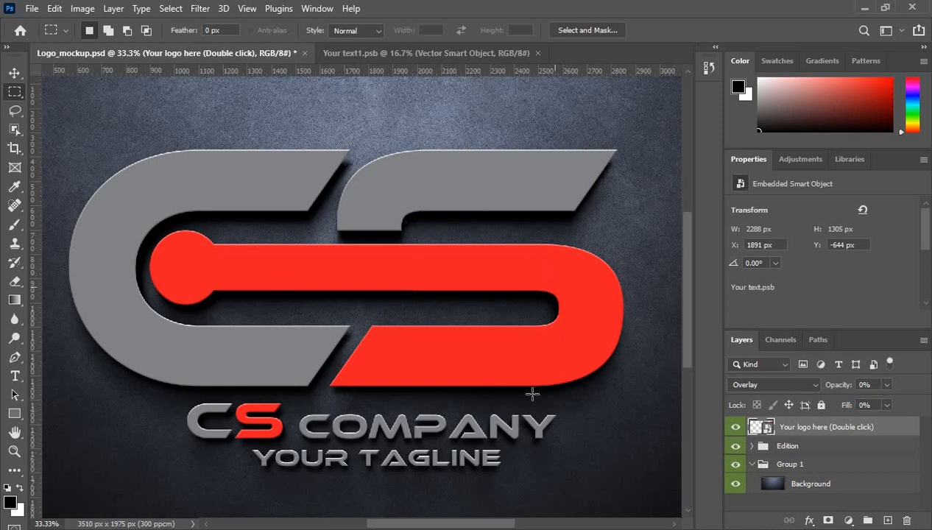
scroll(518, 452, down, 1)
scroll(518, 452, up, 1)
scroll(531, 282, up, 1)
scroll(530, 285, down, 1)
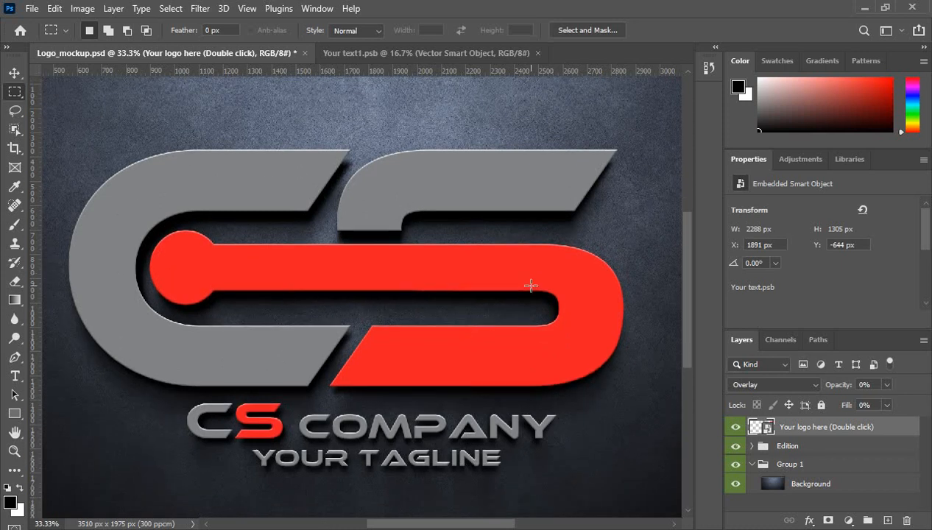